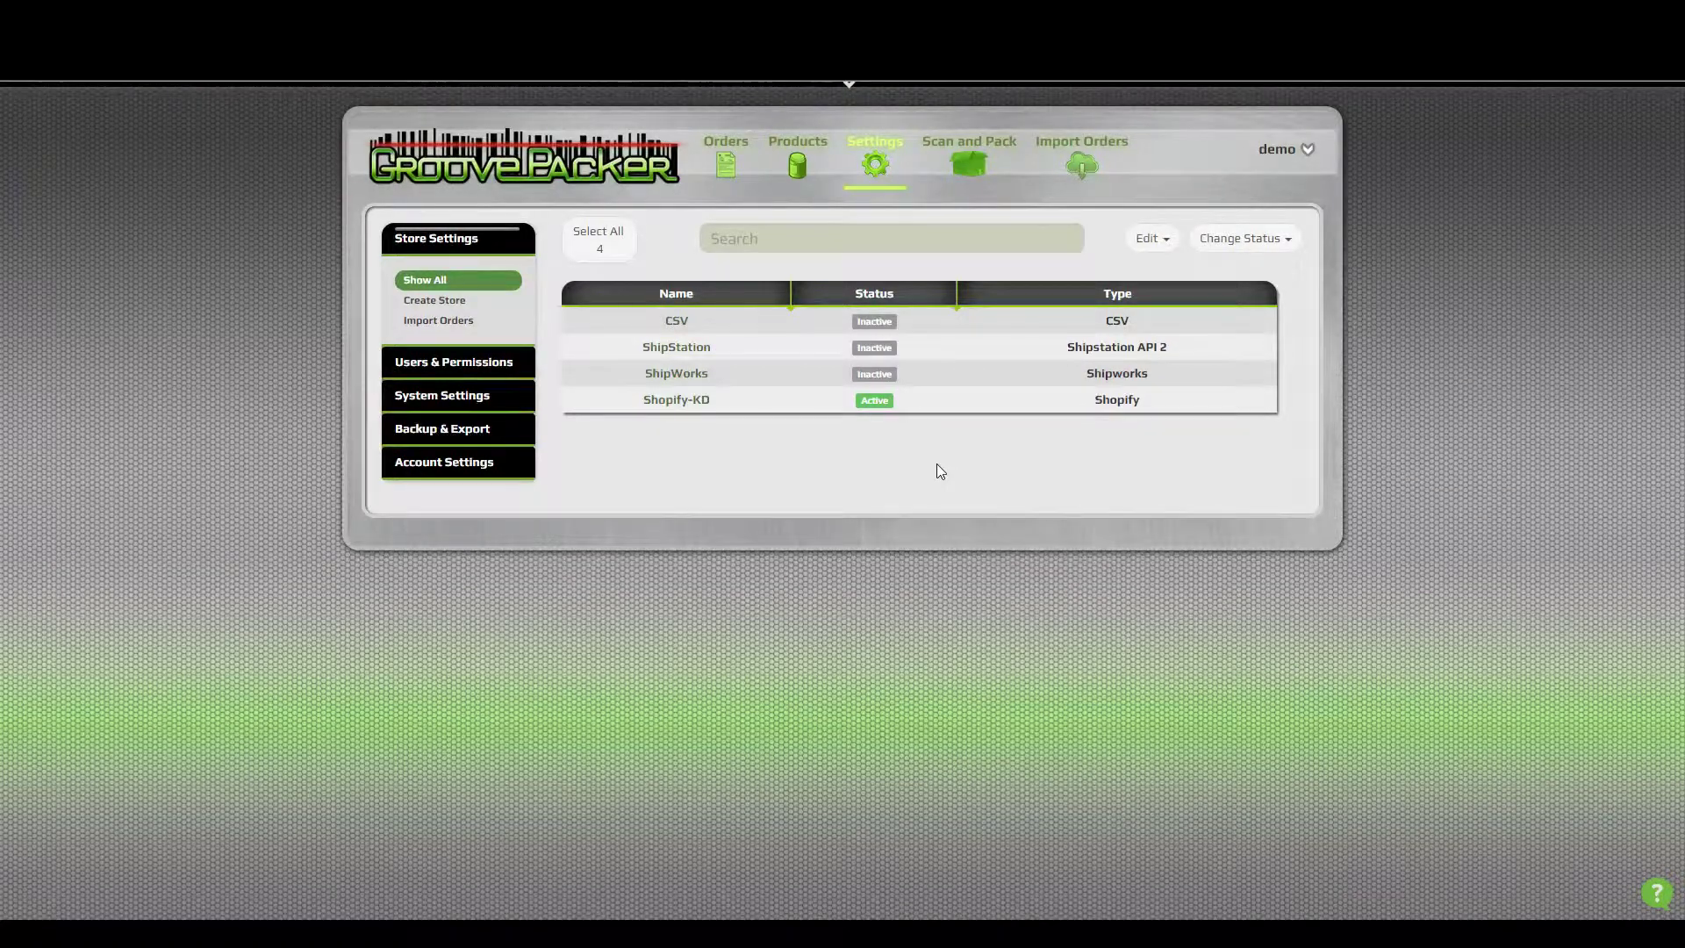
# - Open the Backup and Restore page from the Backup & Export sidebar entry in Settings
pyautogui.click(440, 430)
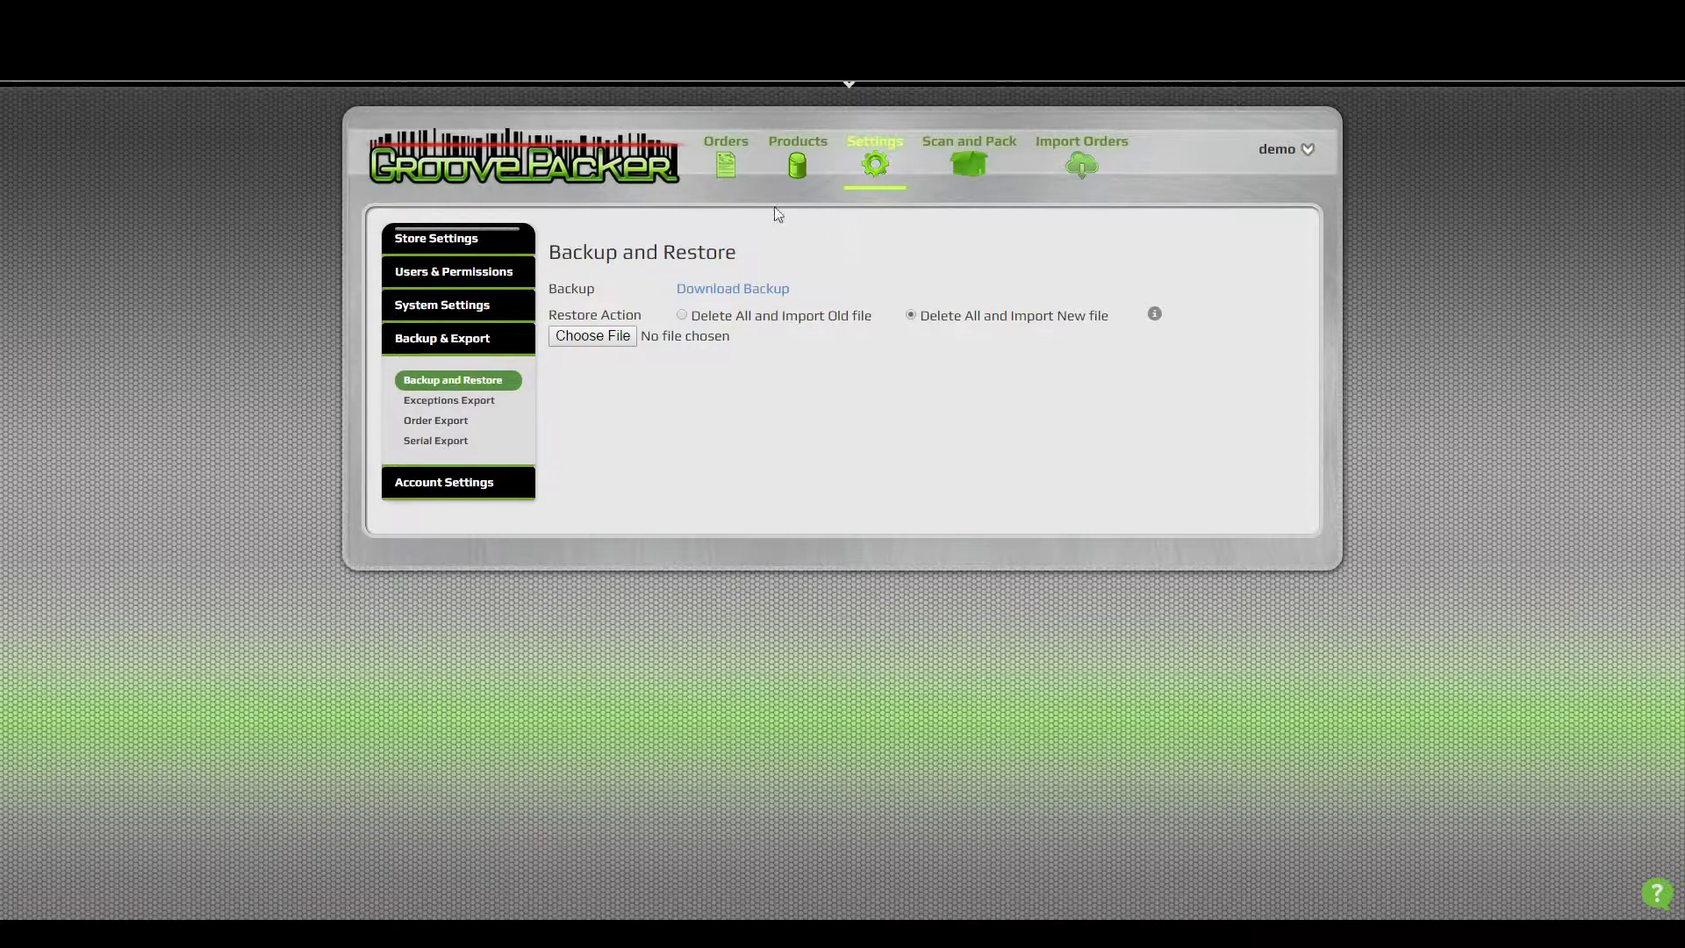
# - Download the account backup zip and open its products.csv in LibreOffice Calc
pyautogui.click(729, 290)
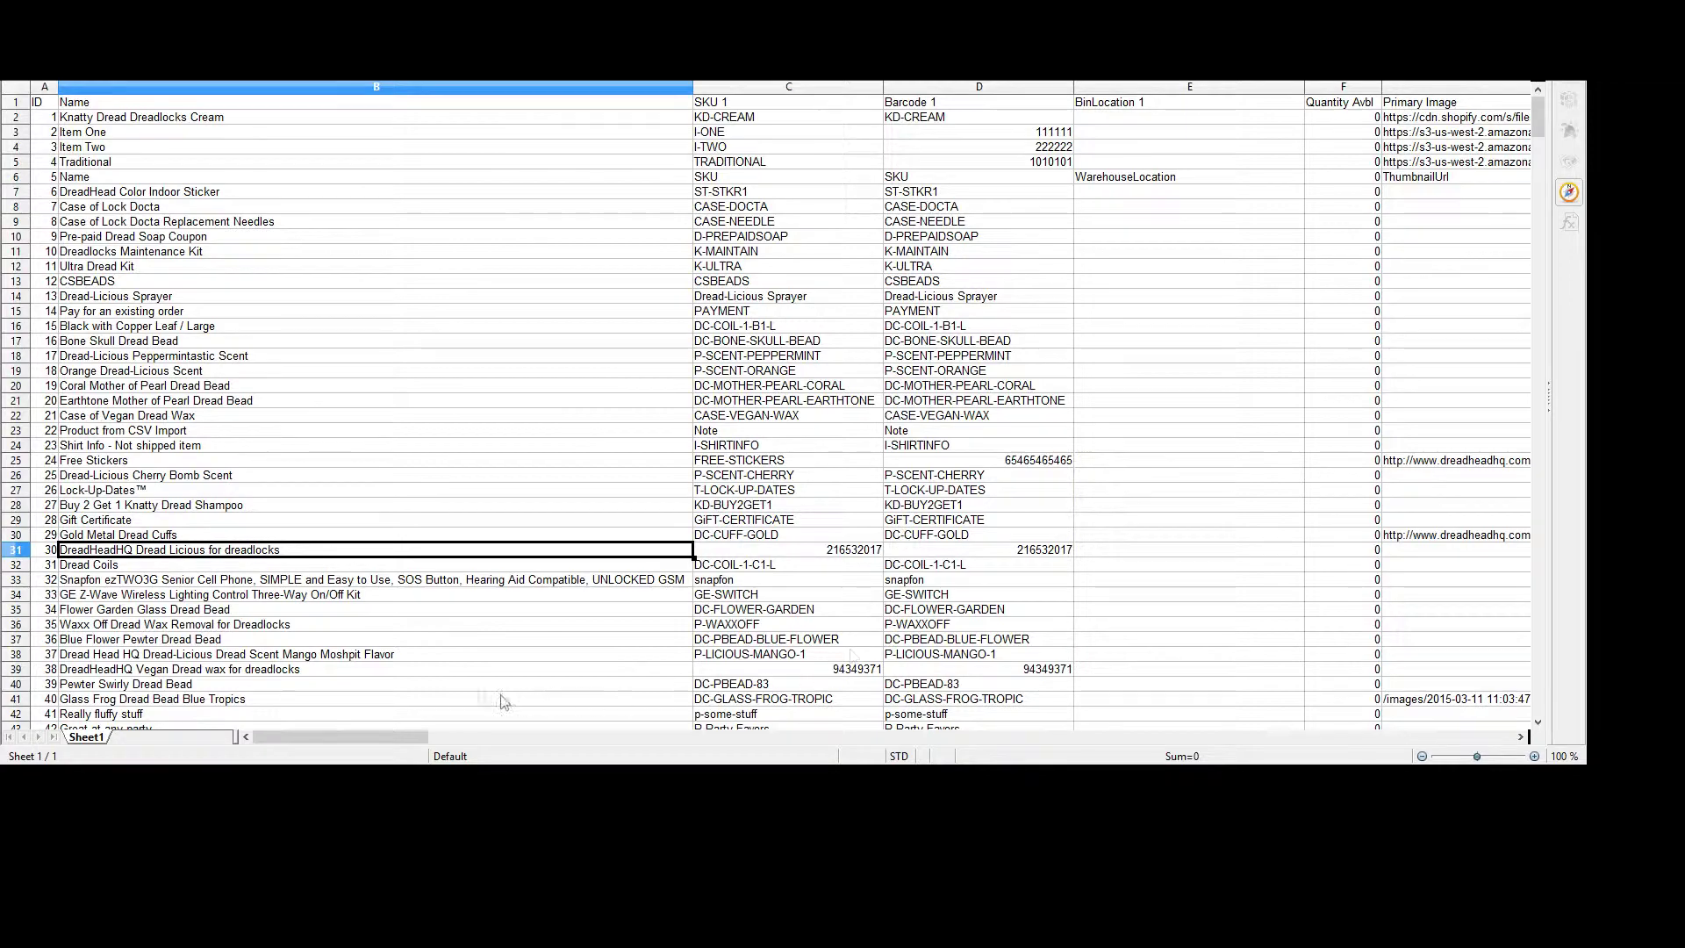
# - Inspect the SKU, barcode and packer instruction columns of products.csv, then return to the browser
pyautogui.moveTo(395, 737); pyautogui.dragTo(613, 763)
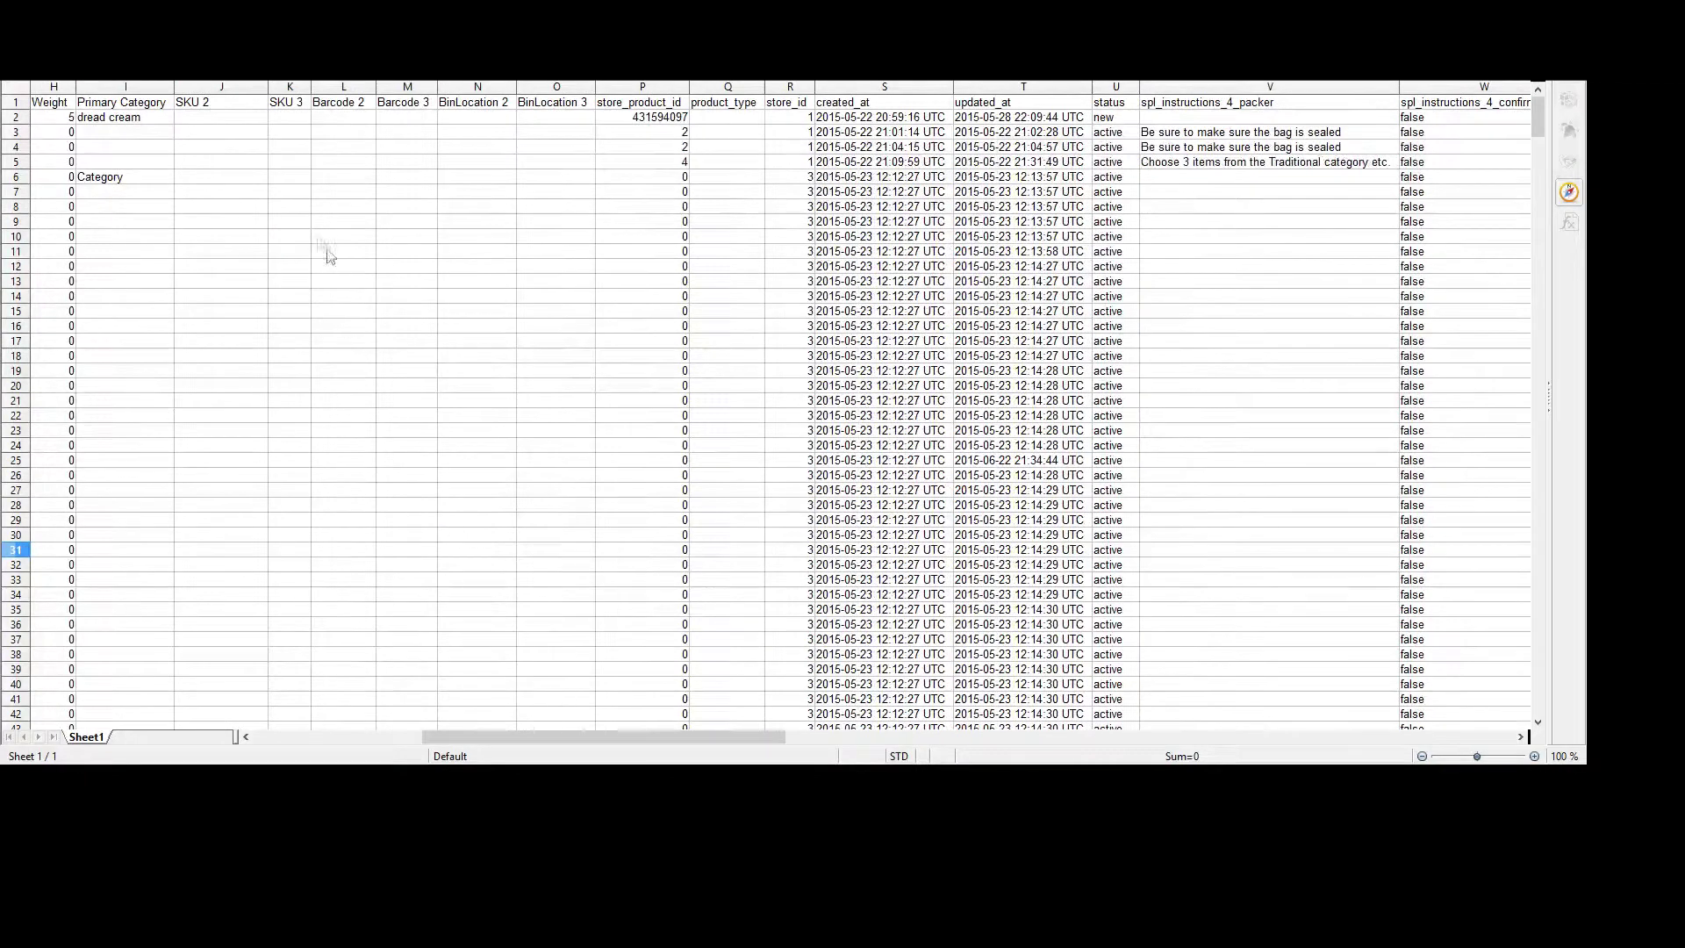
pyautogui.click(225, 137)
pyautogui.click(288, 148)
pyautogui.click(370, 162)
pyautogui.click(397, 163)
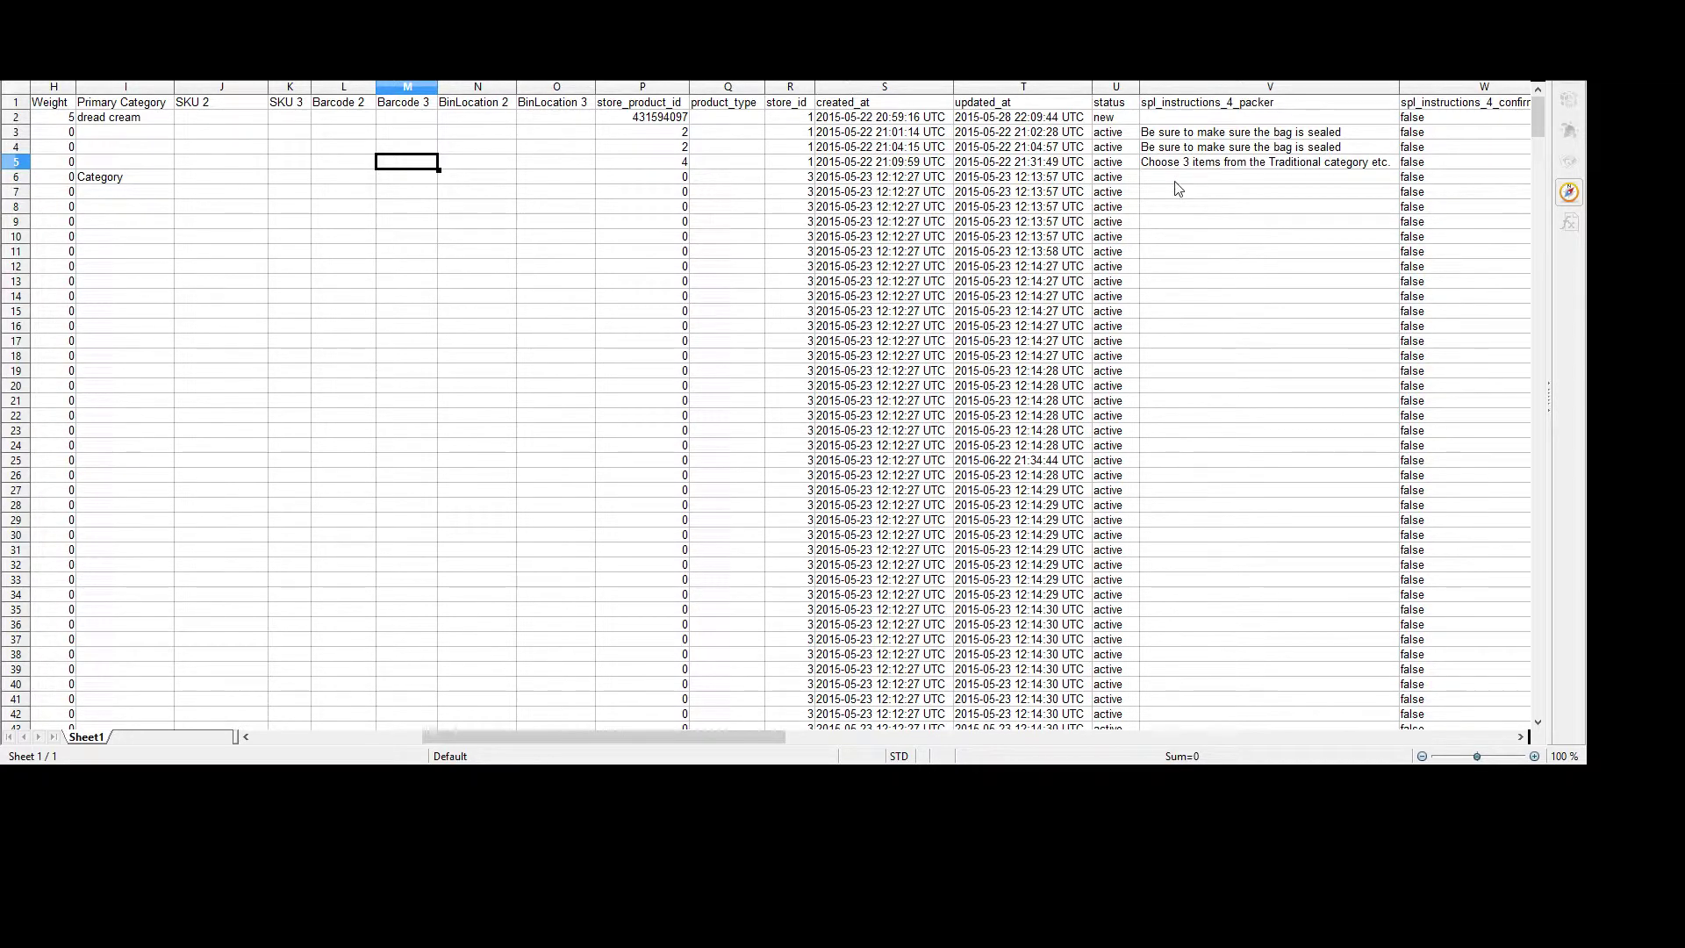
pyautogui.click(1177, 108)
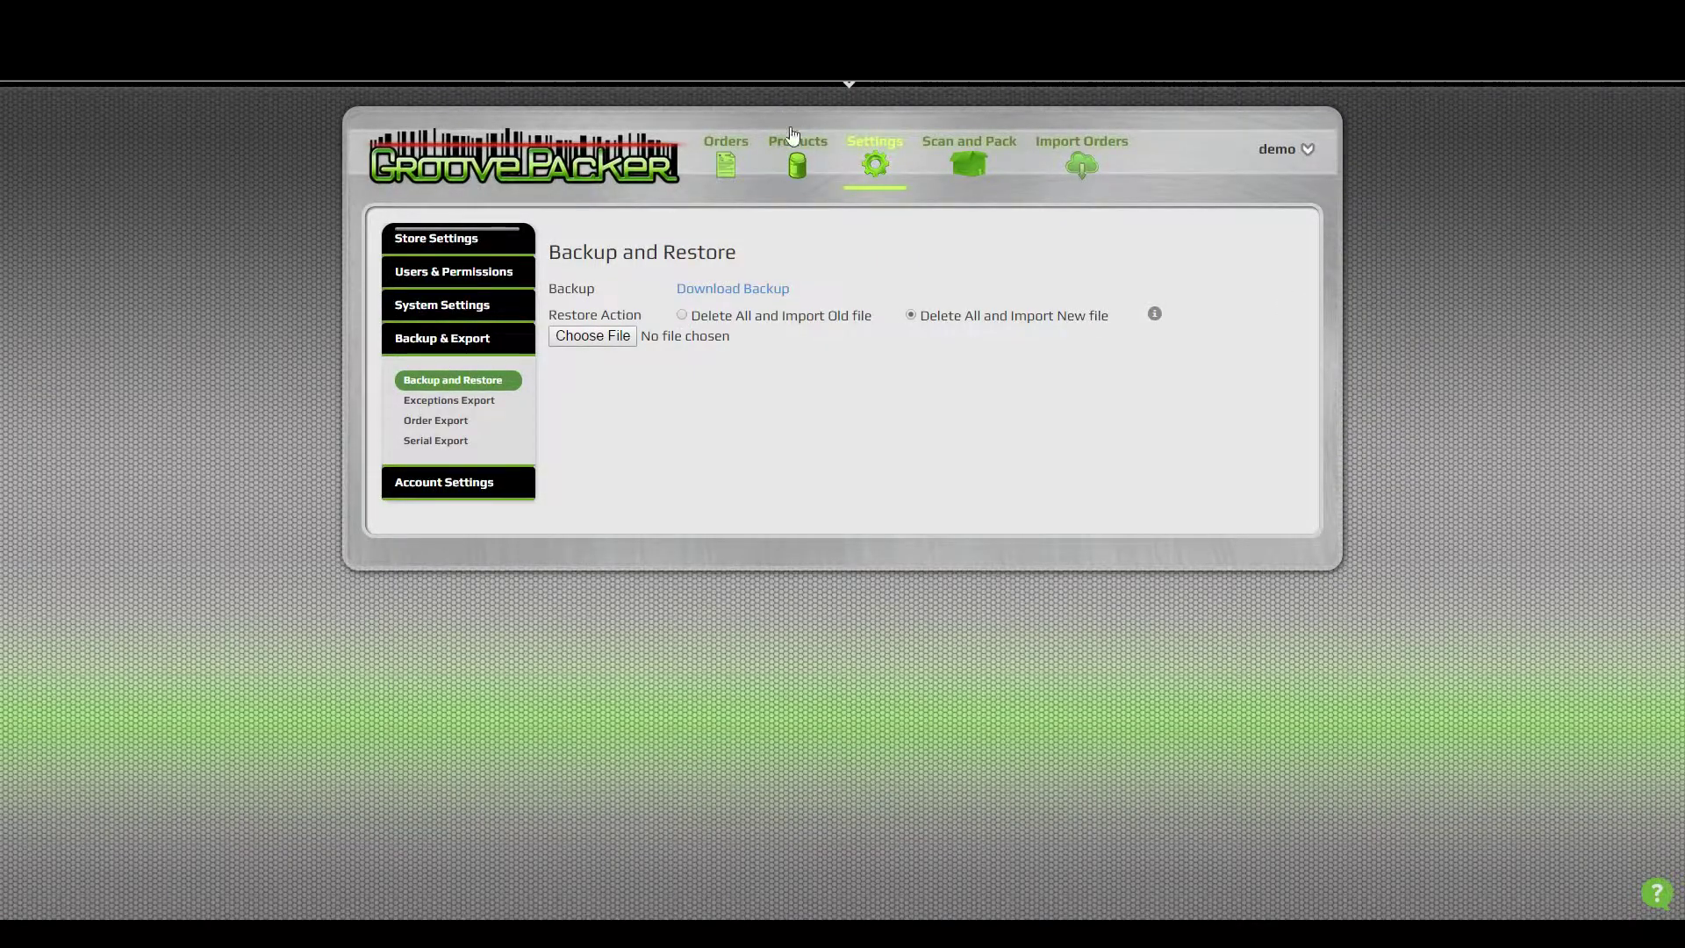
# - Open the CSV store's settings from the store list and scroll to Product Import
pyautogui.click(875, 167)
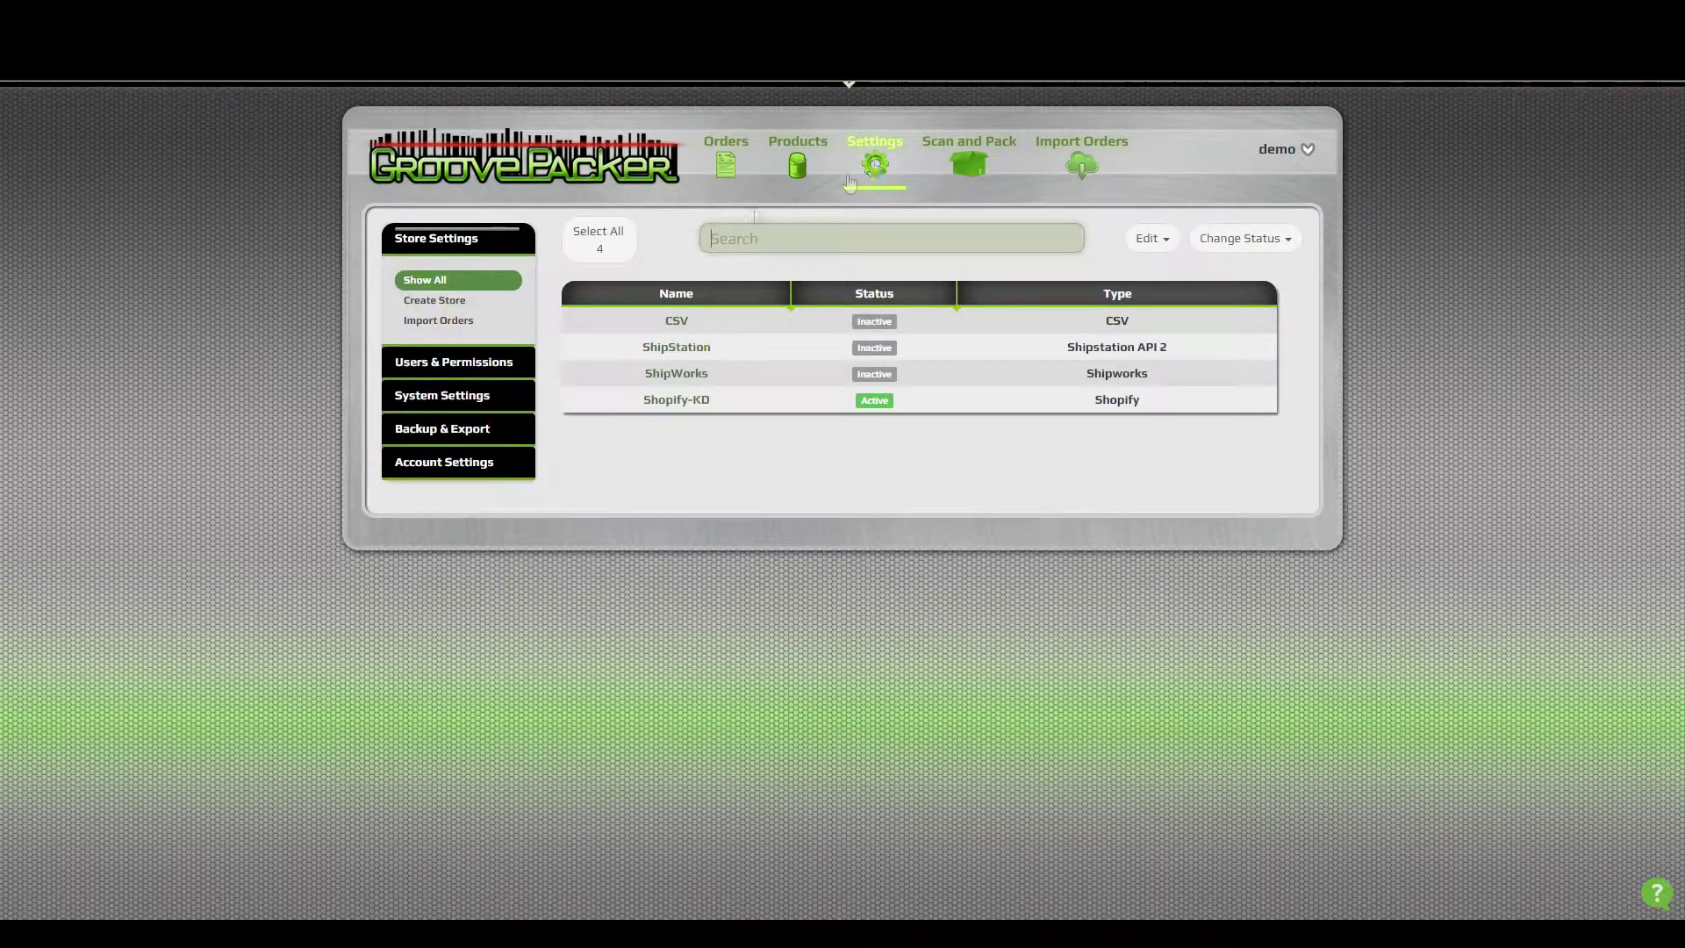
pyautogui.click(677, 322)
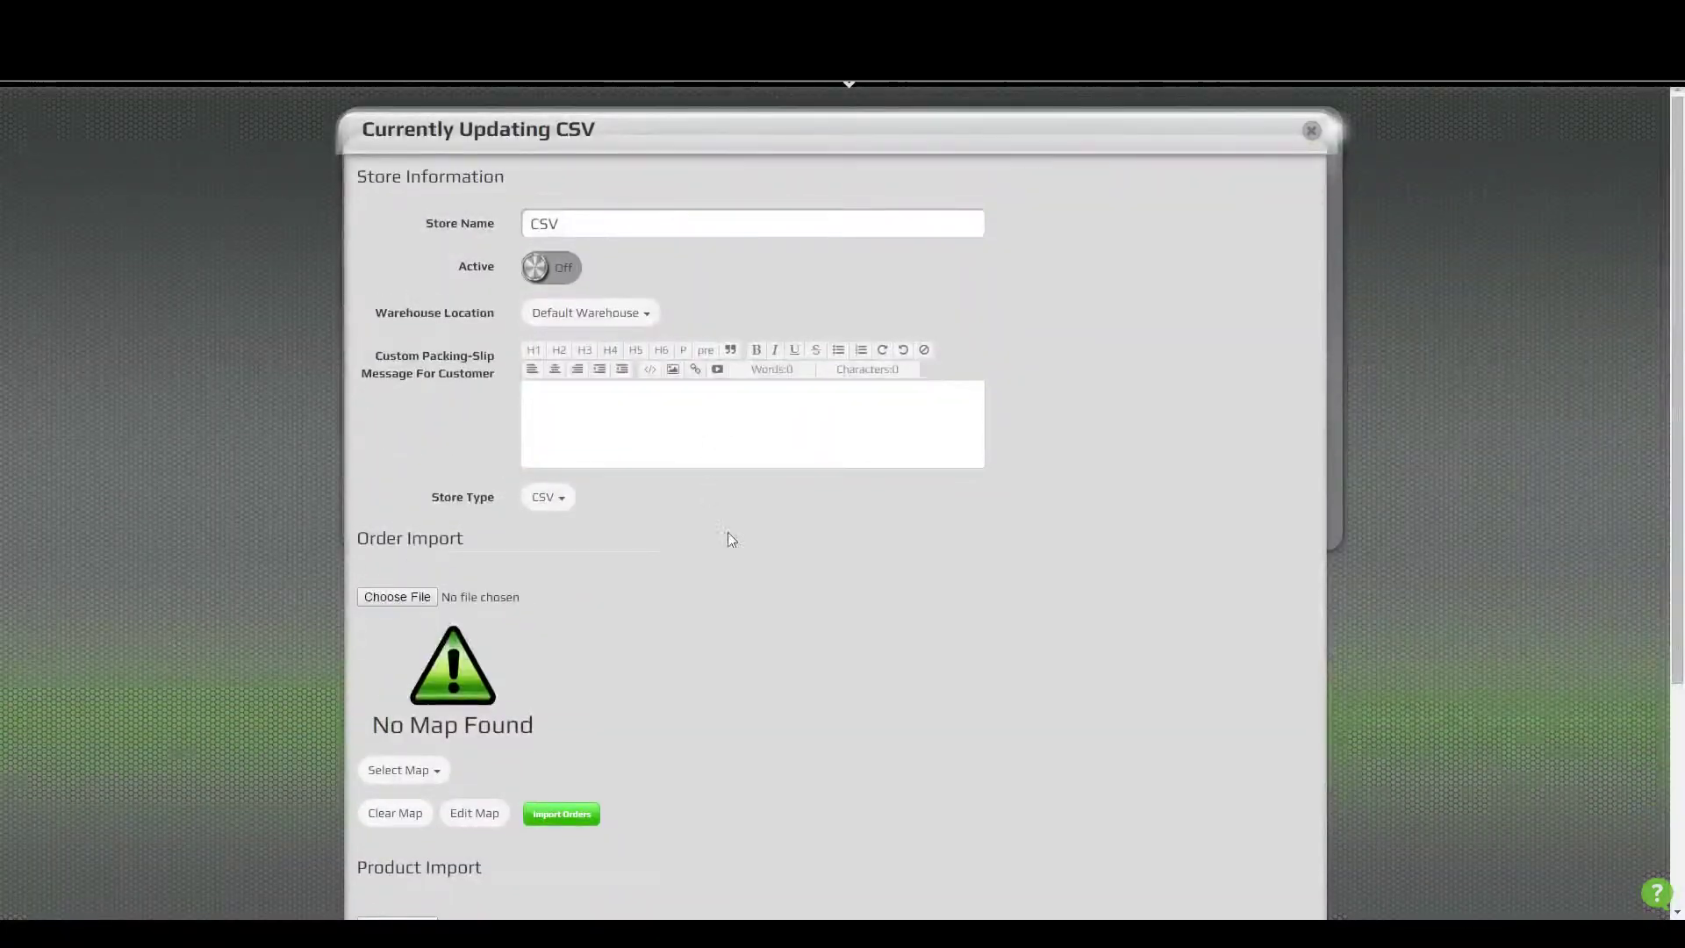
pyautogui.scroll(-2, 770, 607)
pyautogui.scroll(-1, 617, 564)
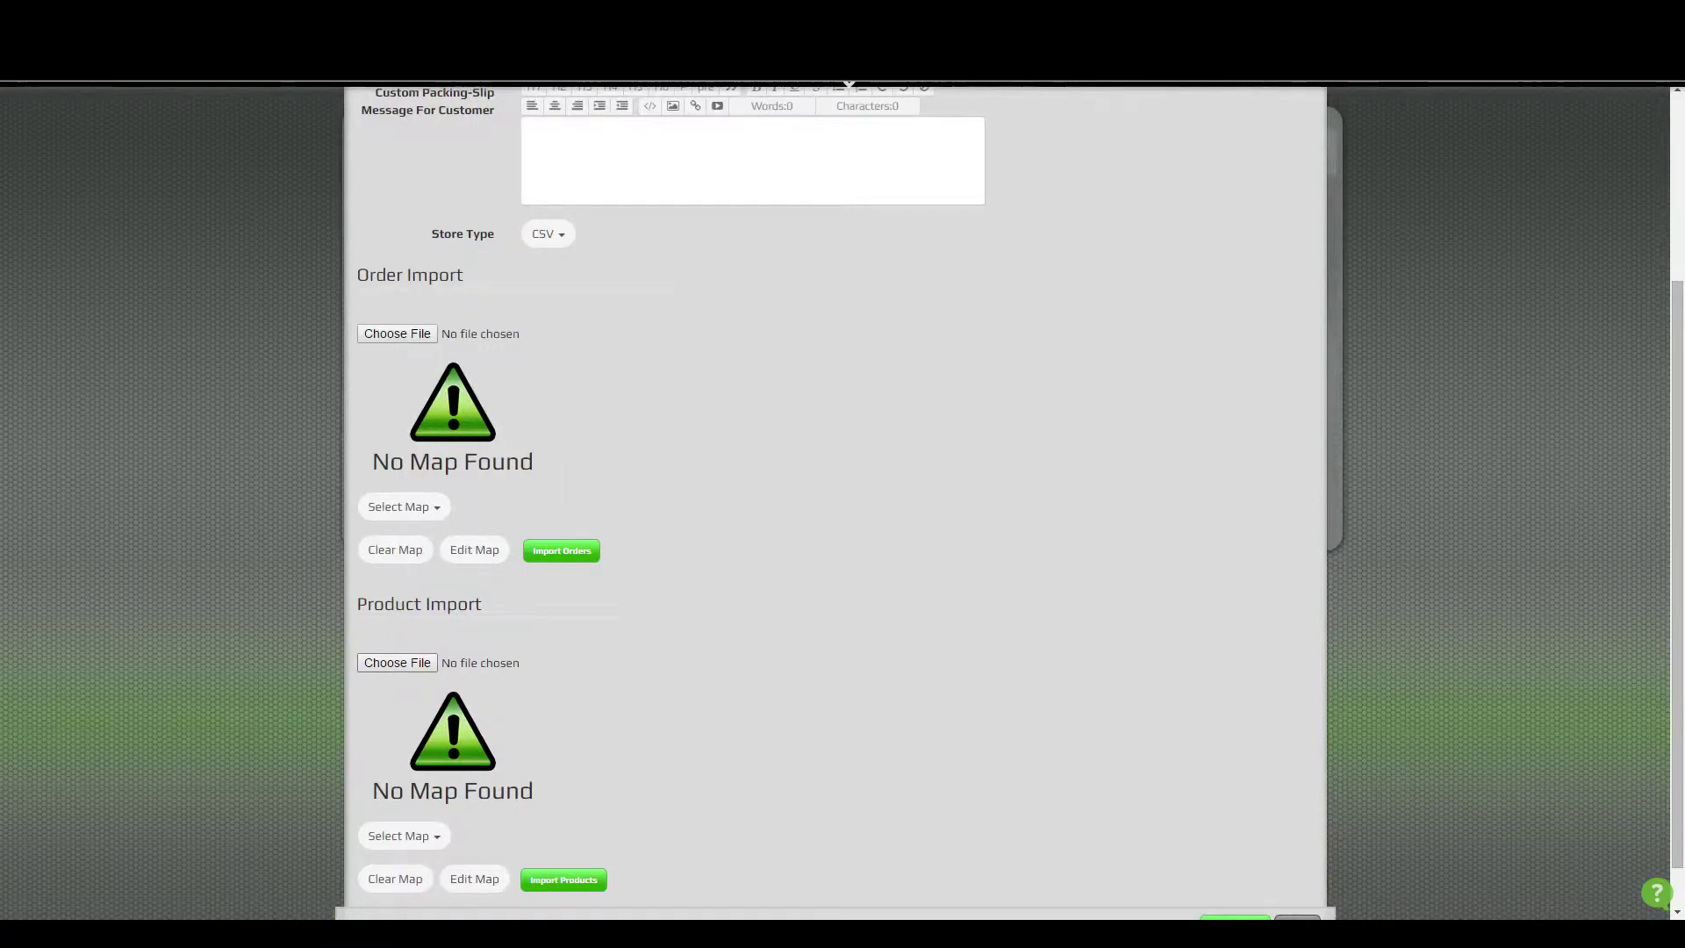
pyautogui.scroll(-1, 414, 792)
# - Apply the Product Import SS File map, then clear it so no map is applied
pyautogui.click(415, 790)
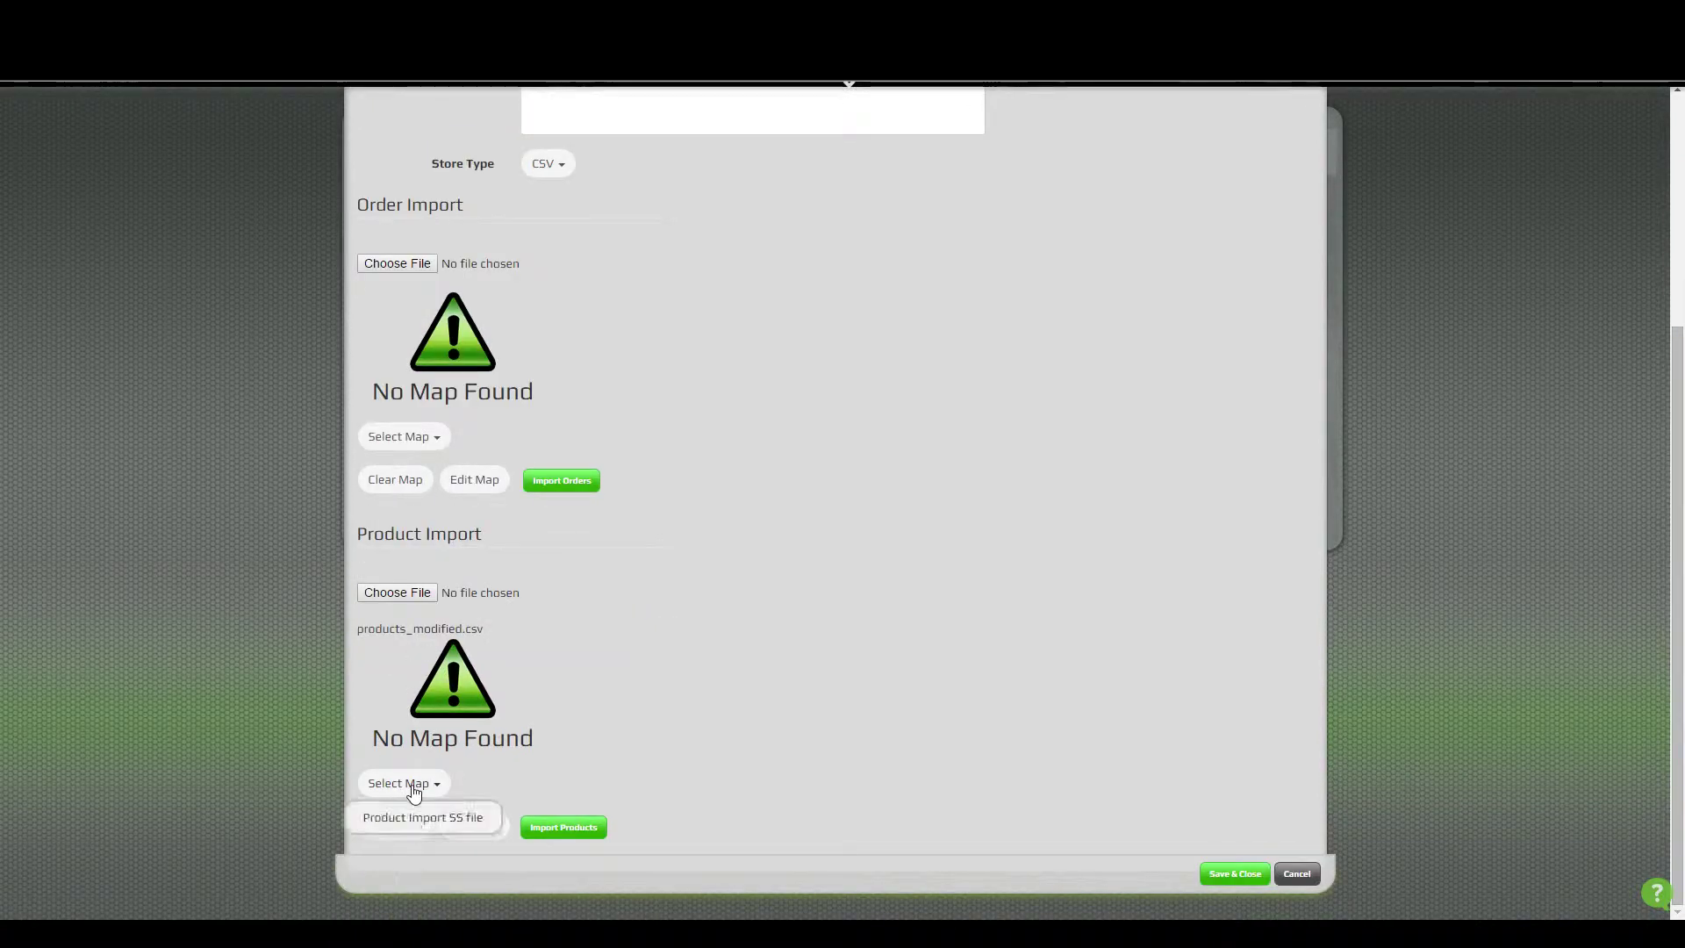
pyautogui.click(422, 818)
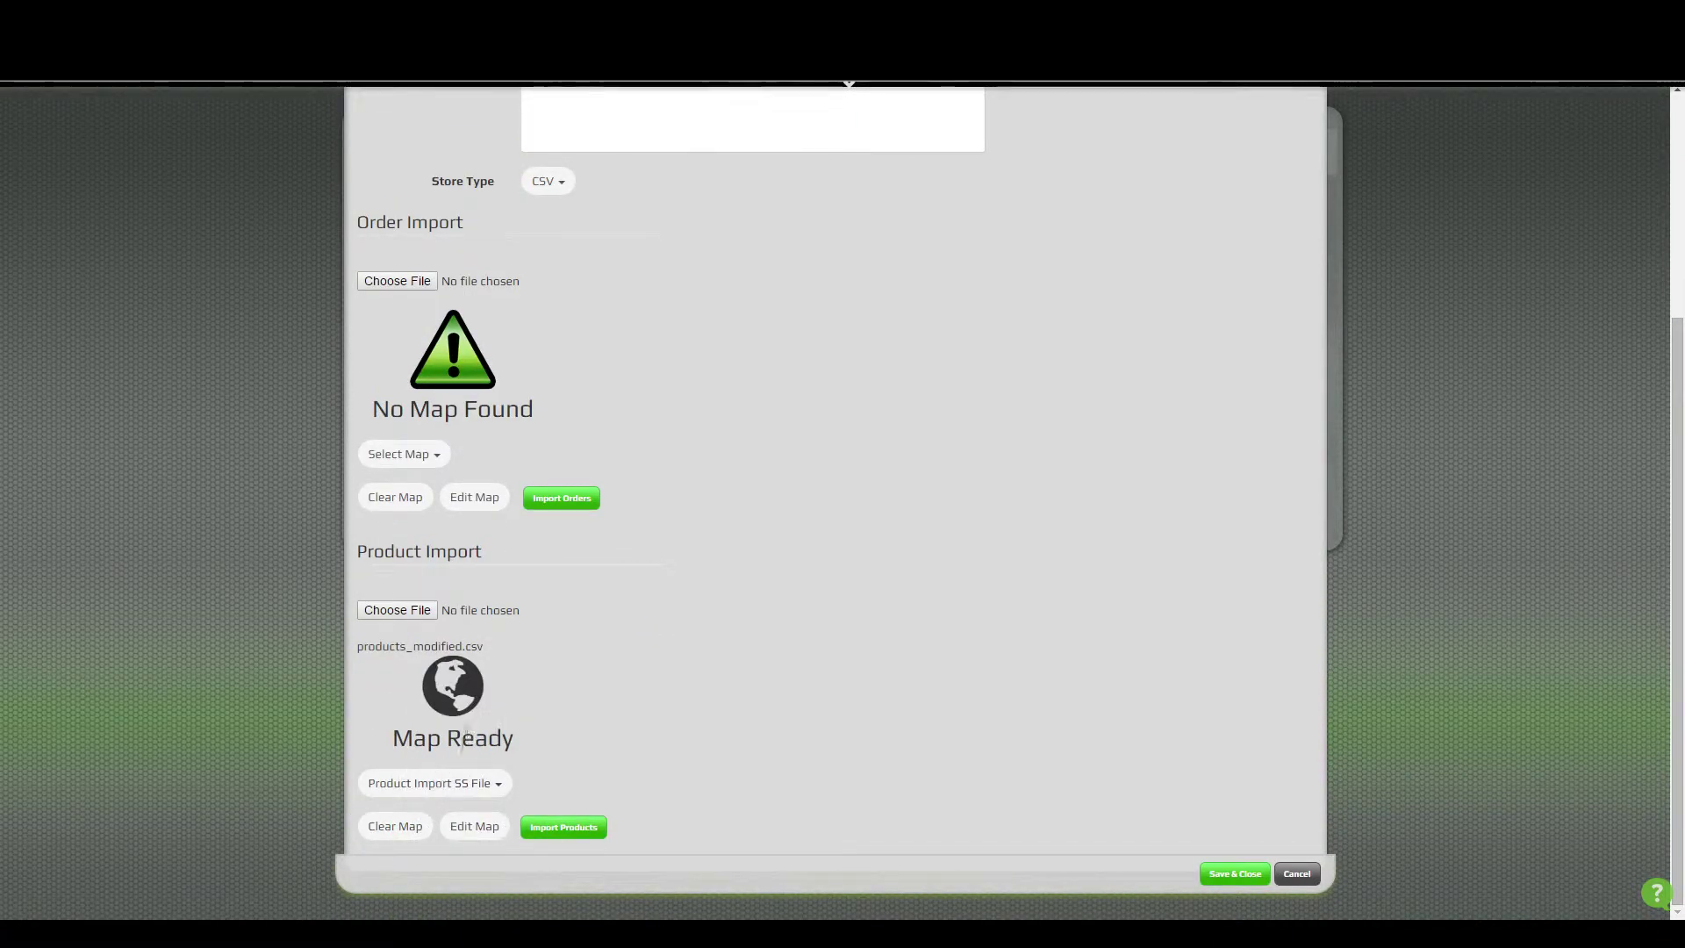
pyautogui.click(391, 829)
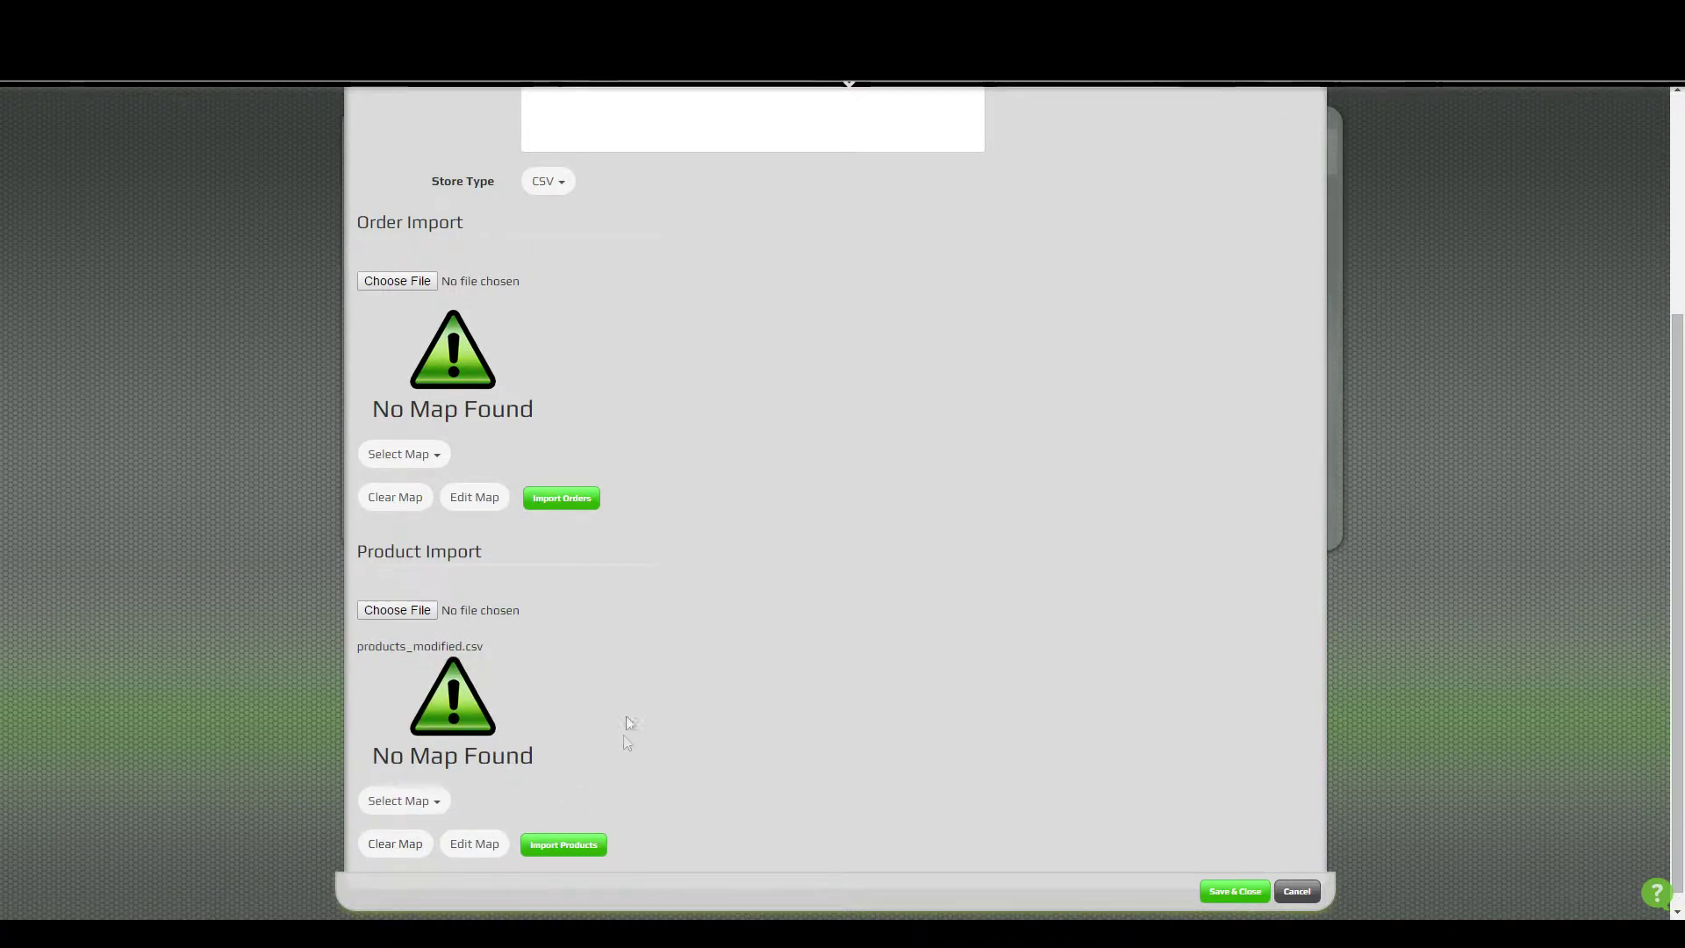
pyautogui.scroll(-1, 491, 684)
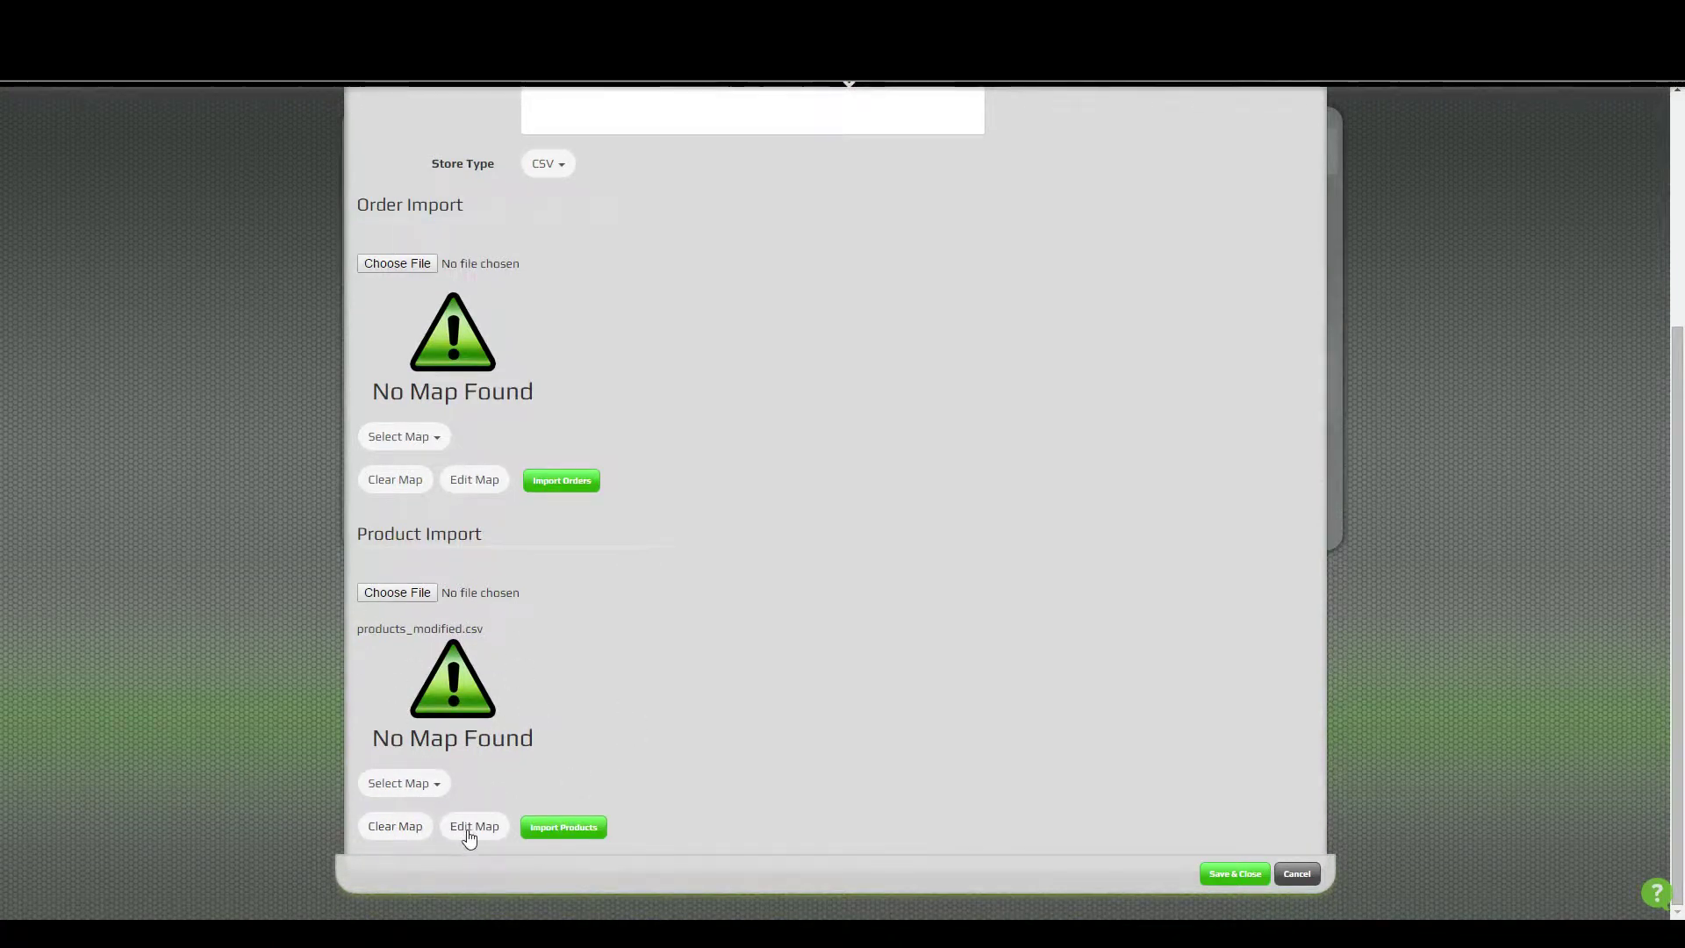
# - Start the product import from products_modified.csv to reach the column mapping form
pyautogui.click(547, 826)
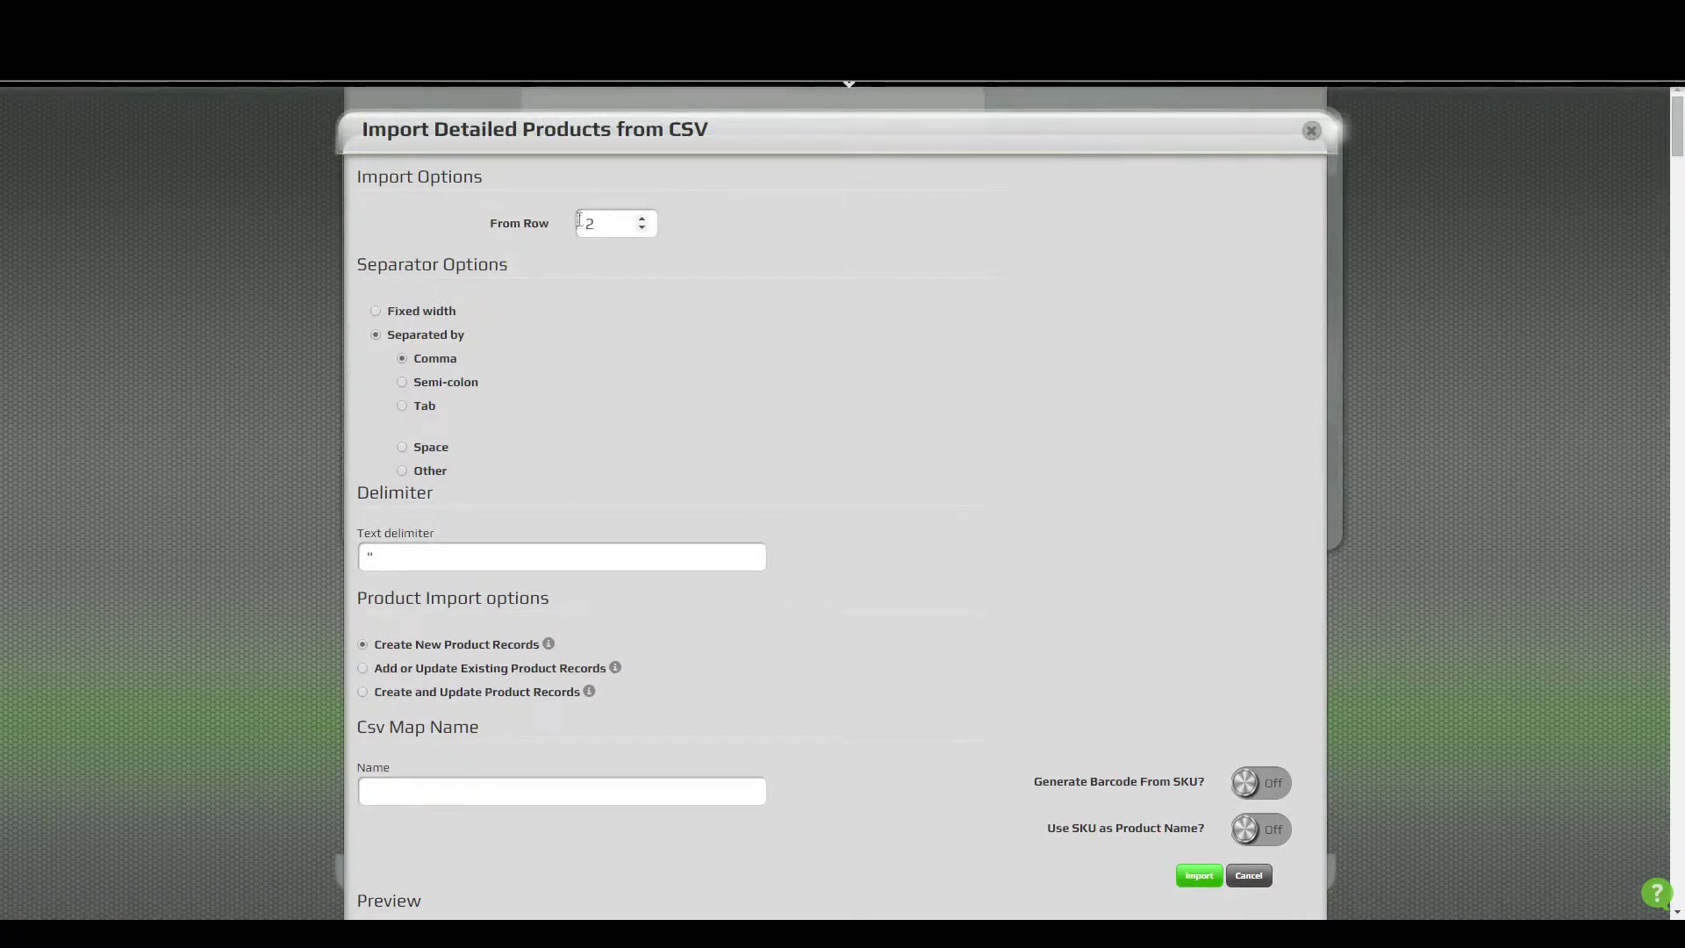
pyautogui.scroll(-1, 707, 423)
pyautogui.scroll(-3, 709, 428)
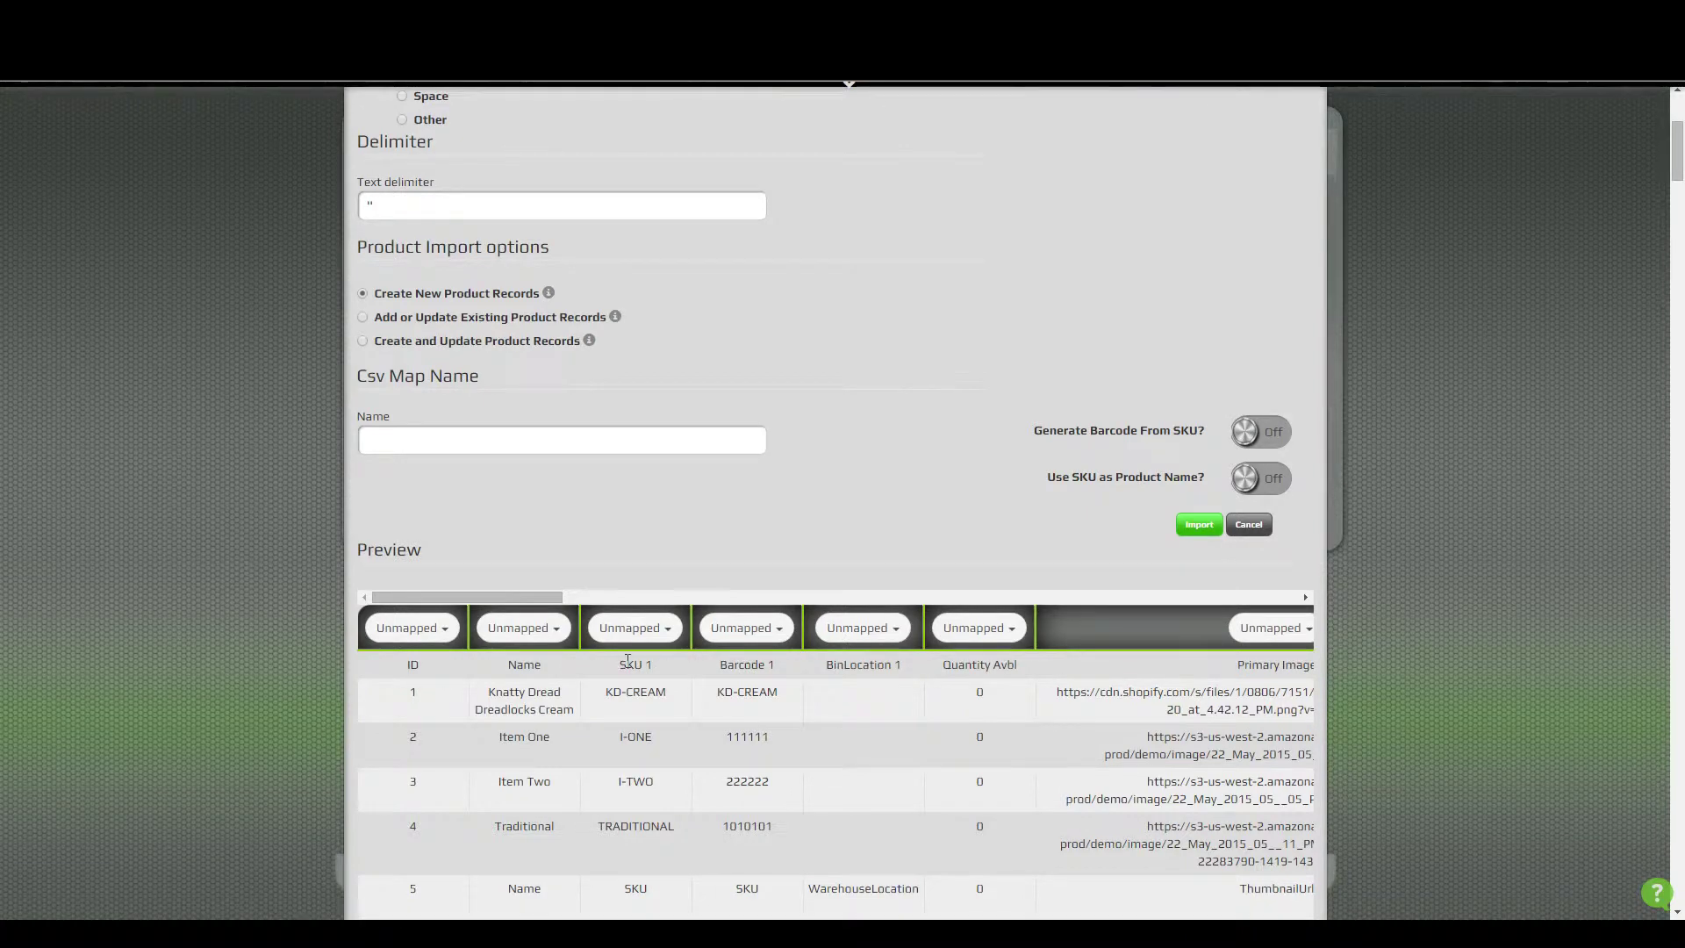
pyautogui.scroll(4, 766, 423)
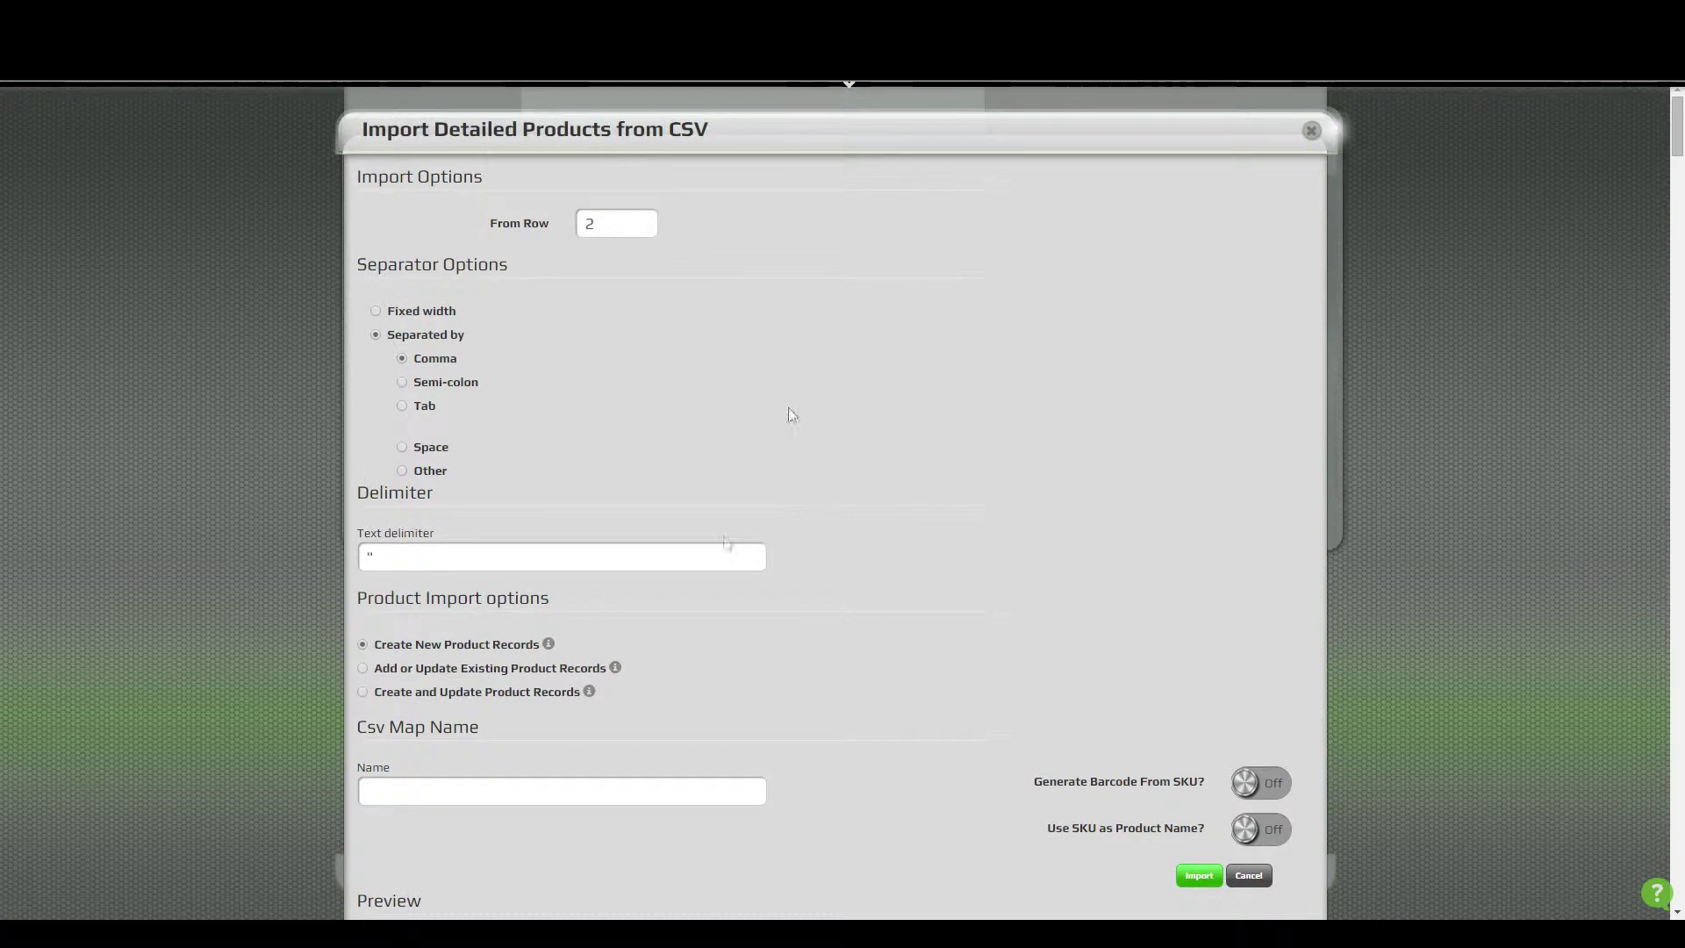
pyautogui.scroll(-4, 822, 408)
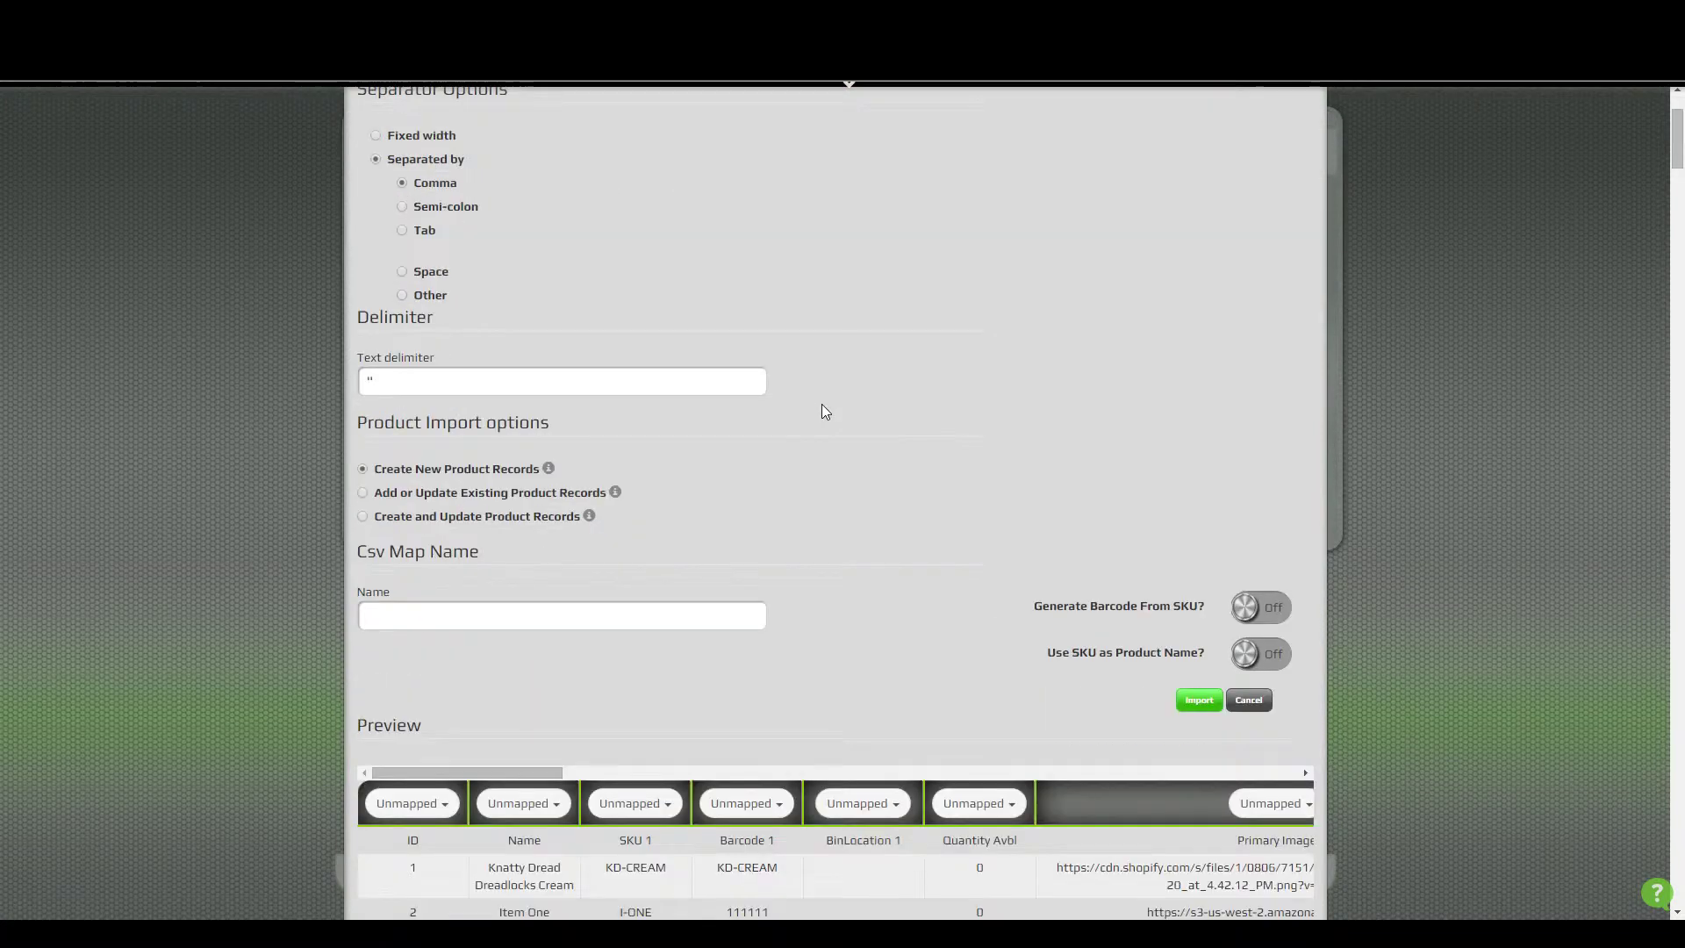
# - Name the map Inv-update and choose Add or Update Existing Product Records
pyautogui.click(421, 439)
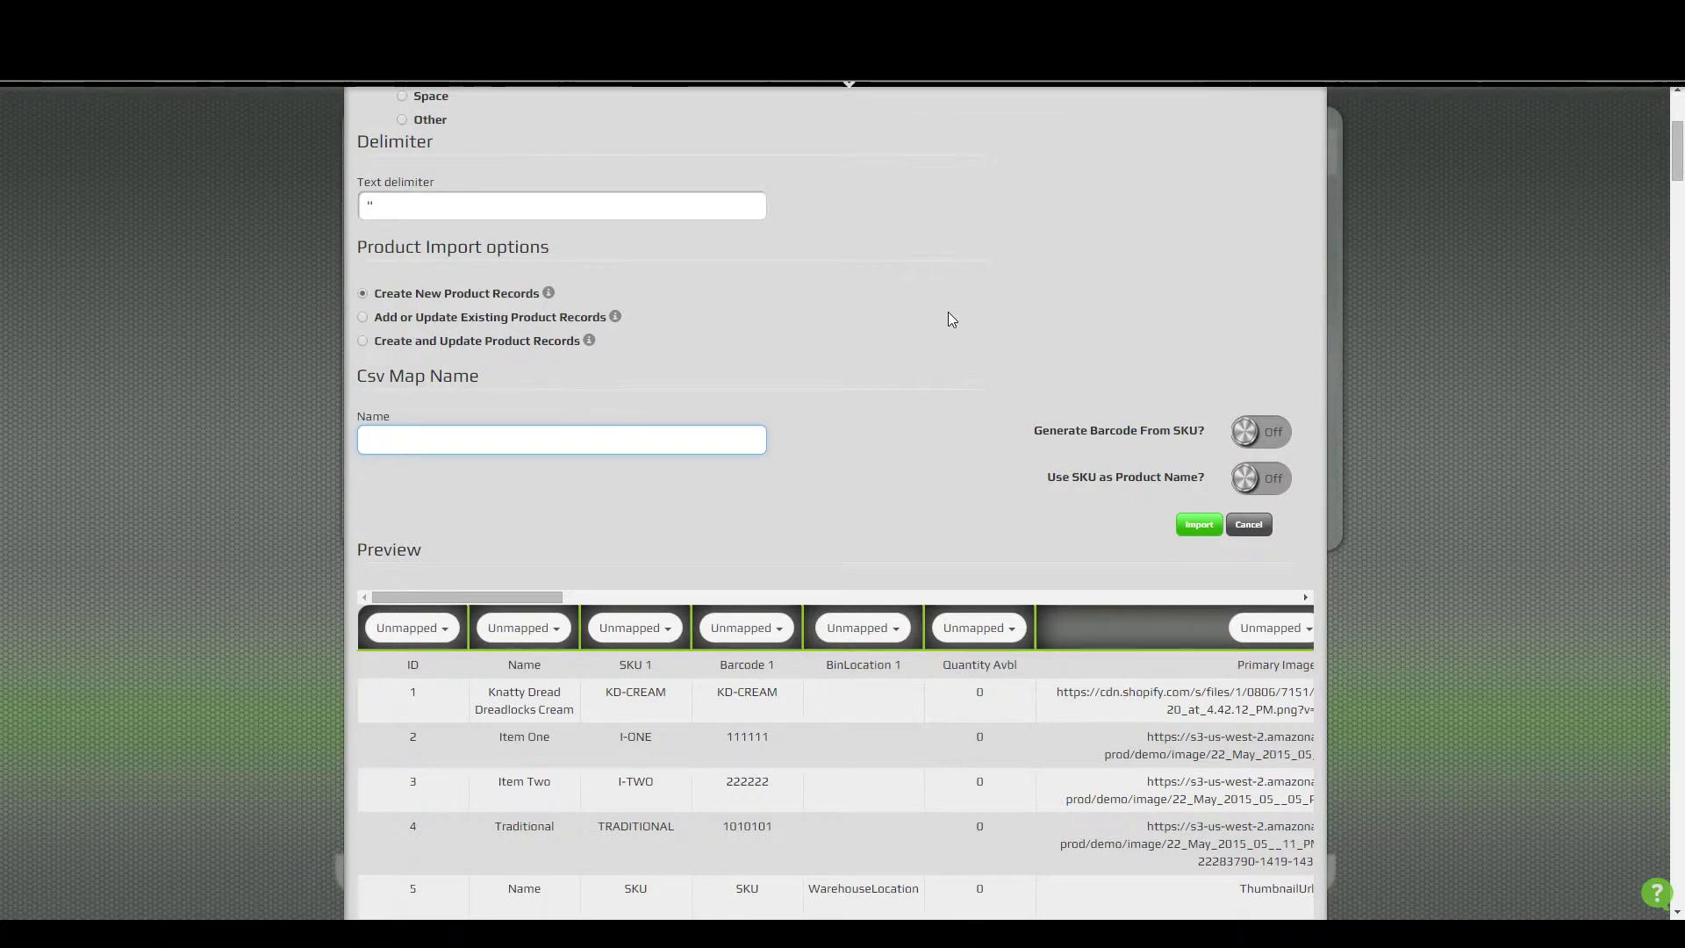
pyautogui.write('Inv-update')
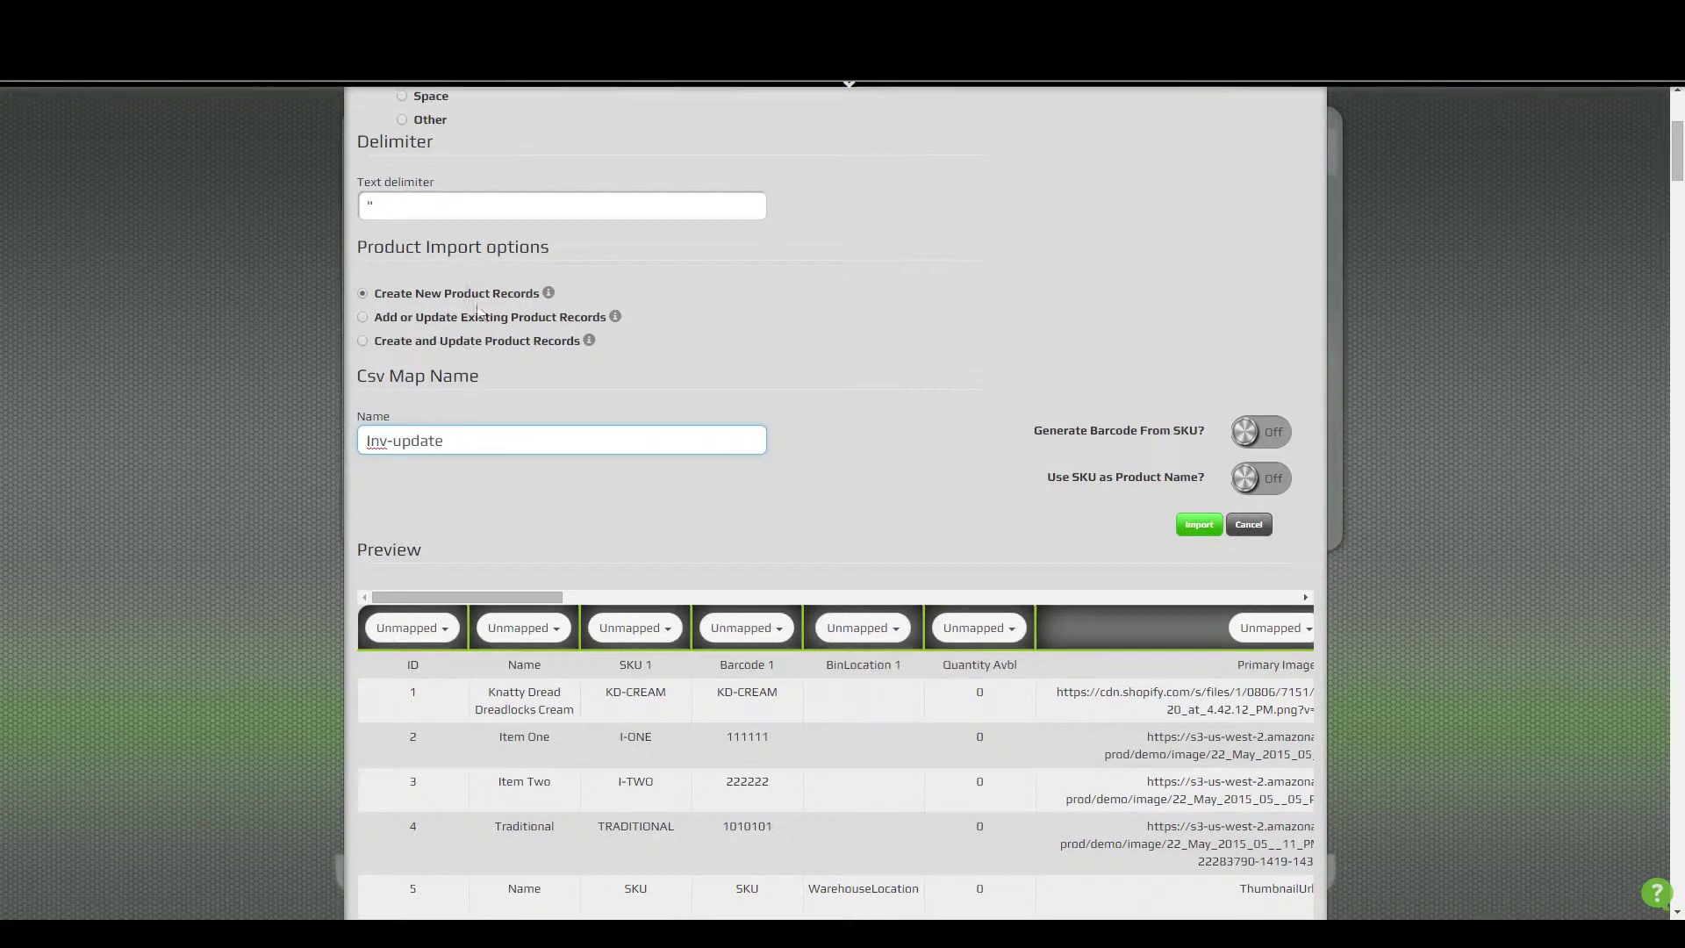
pyautogui.click(362, 318)
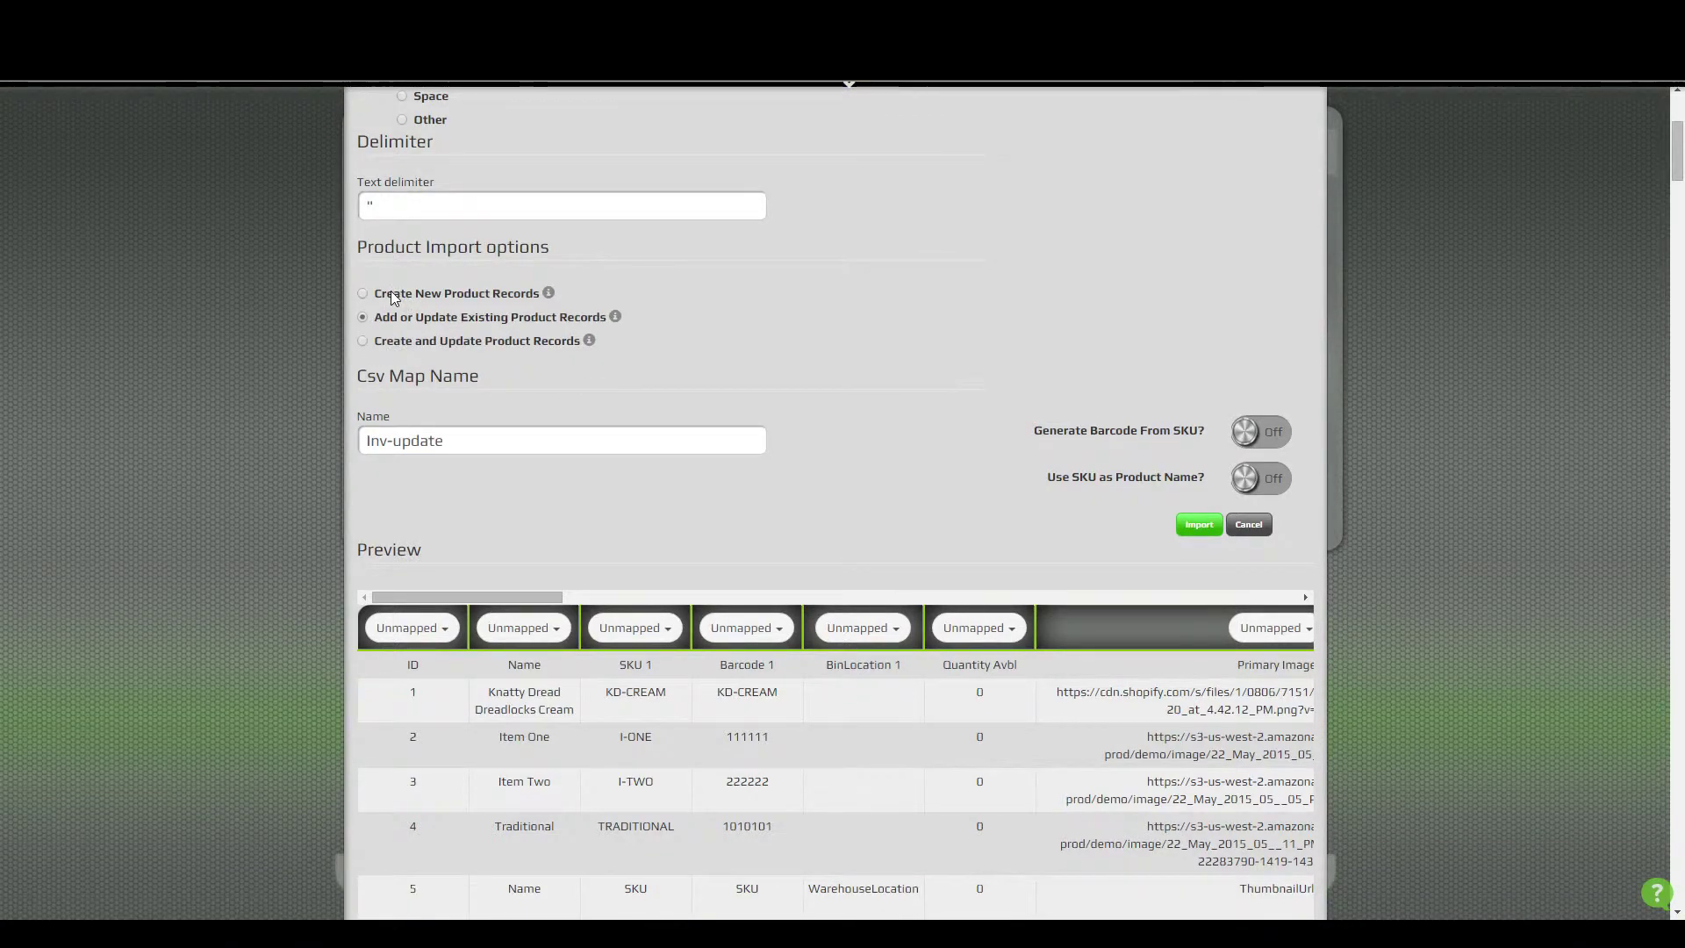
# - Map the SKU 1 column to Sku and Quantity Avbl to Inventory Count
pyautogui.scroll(-4, 961, 467)
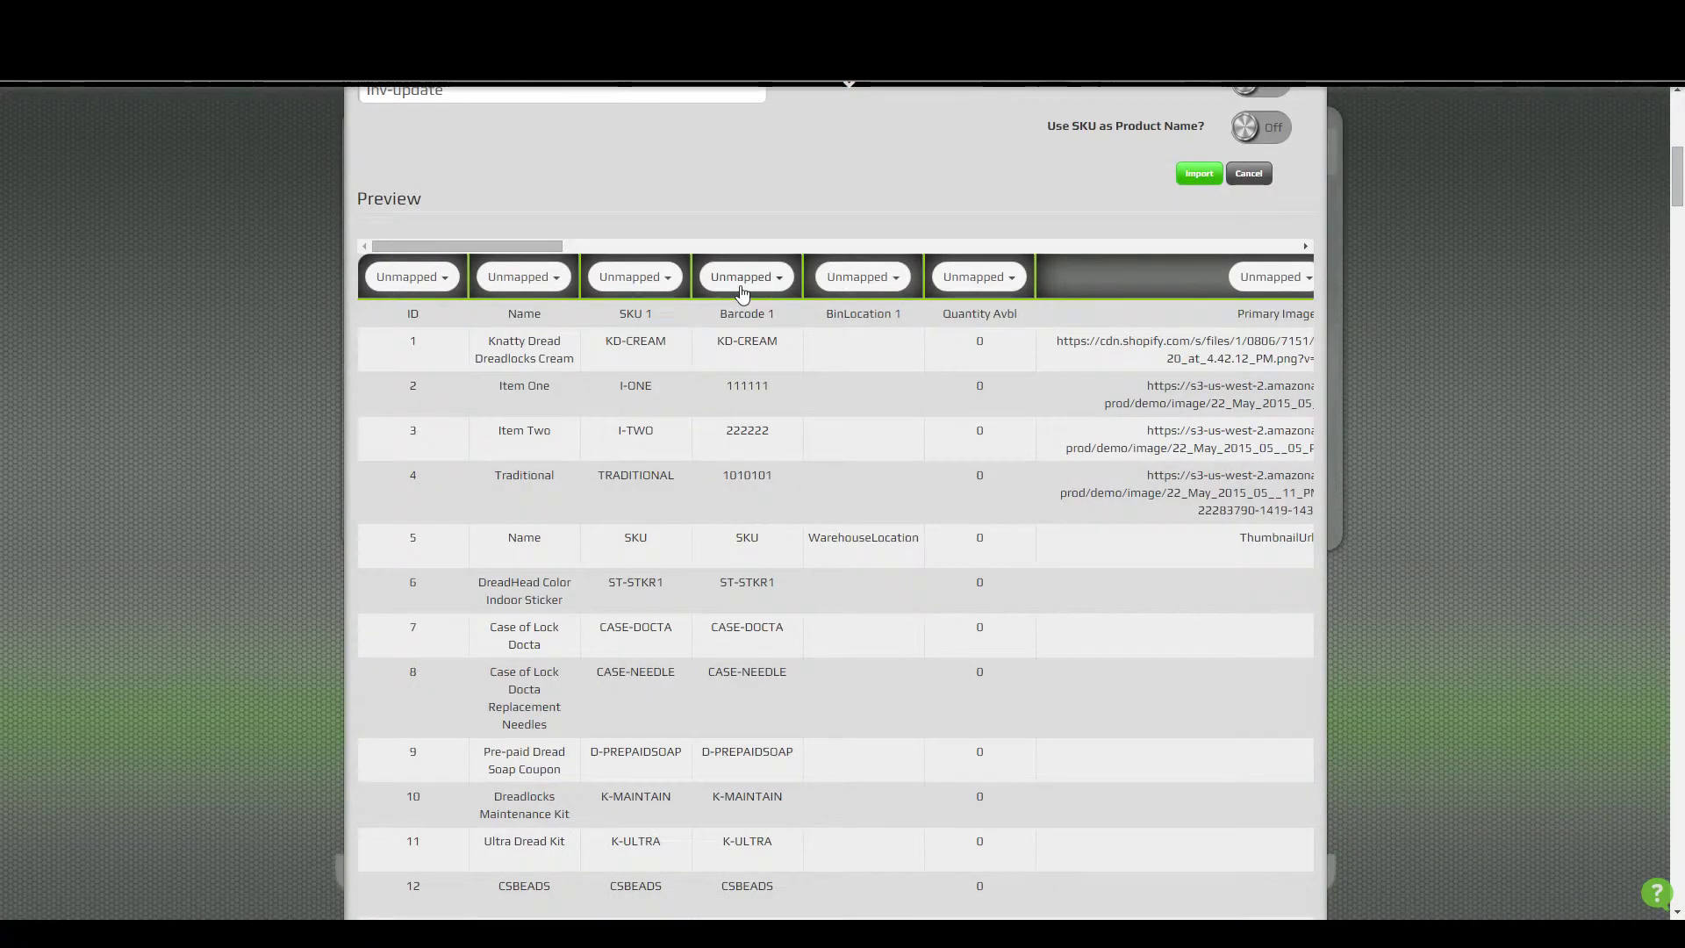
pyautogui.click(636, 277)
pyautogui.click(658, 316)
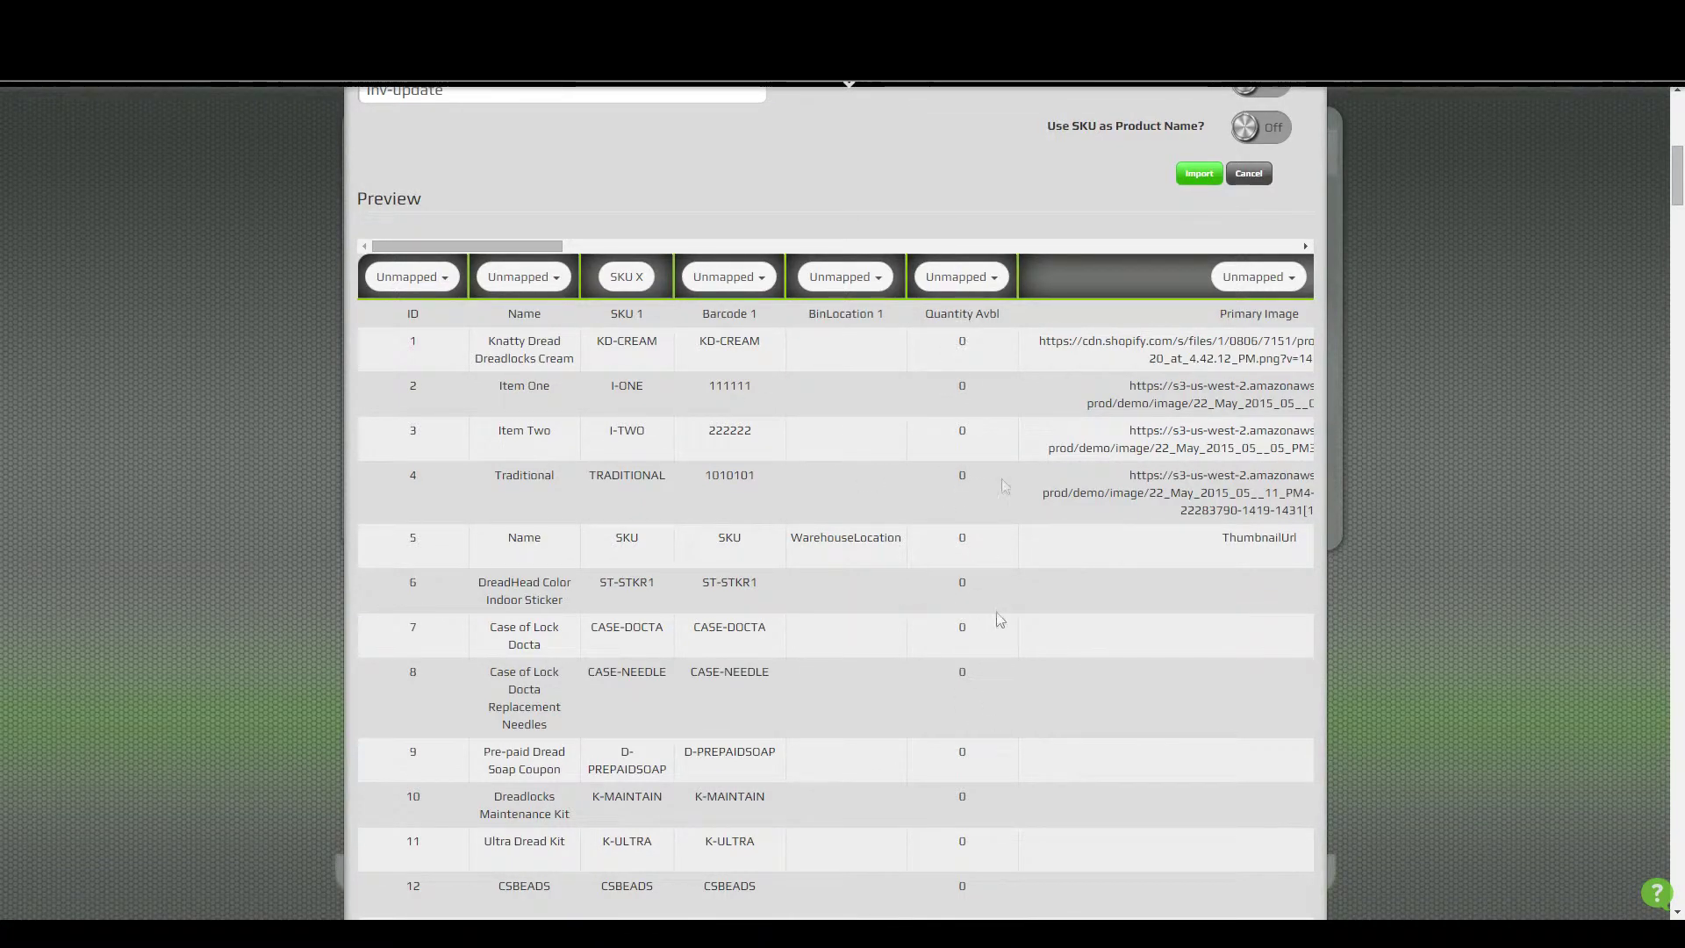
pyautogui.click(965, 278)
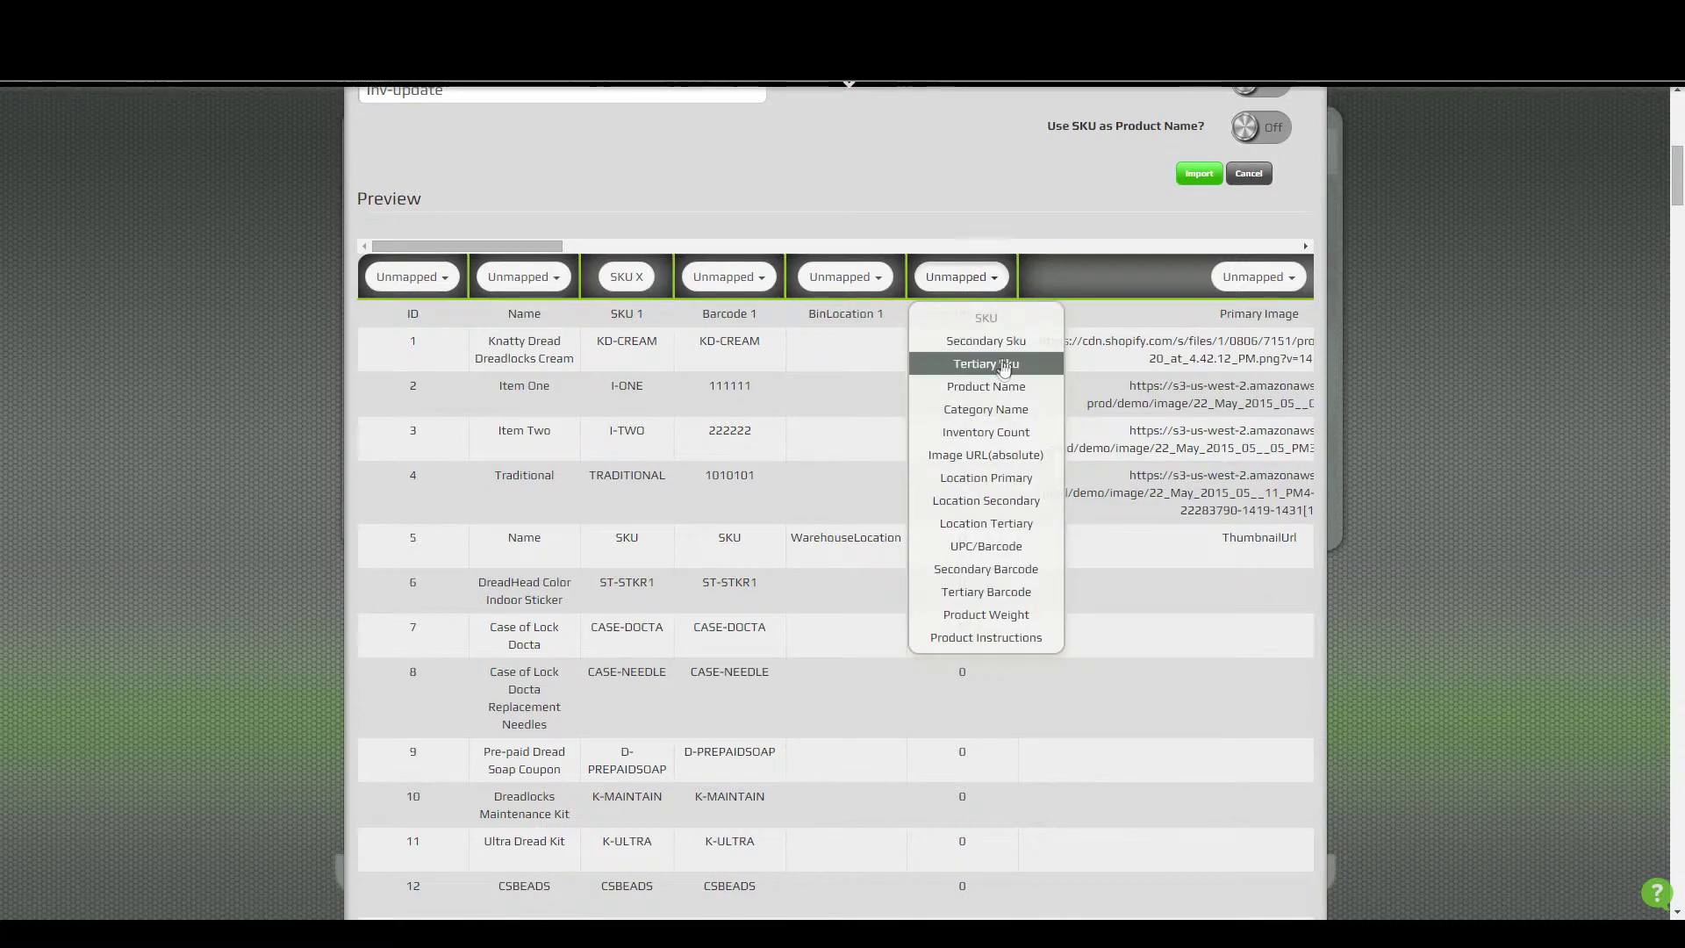
pyautogui.click(1009, 435)
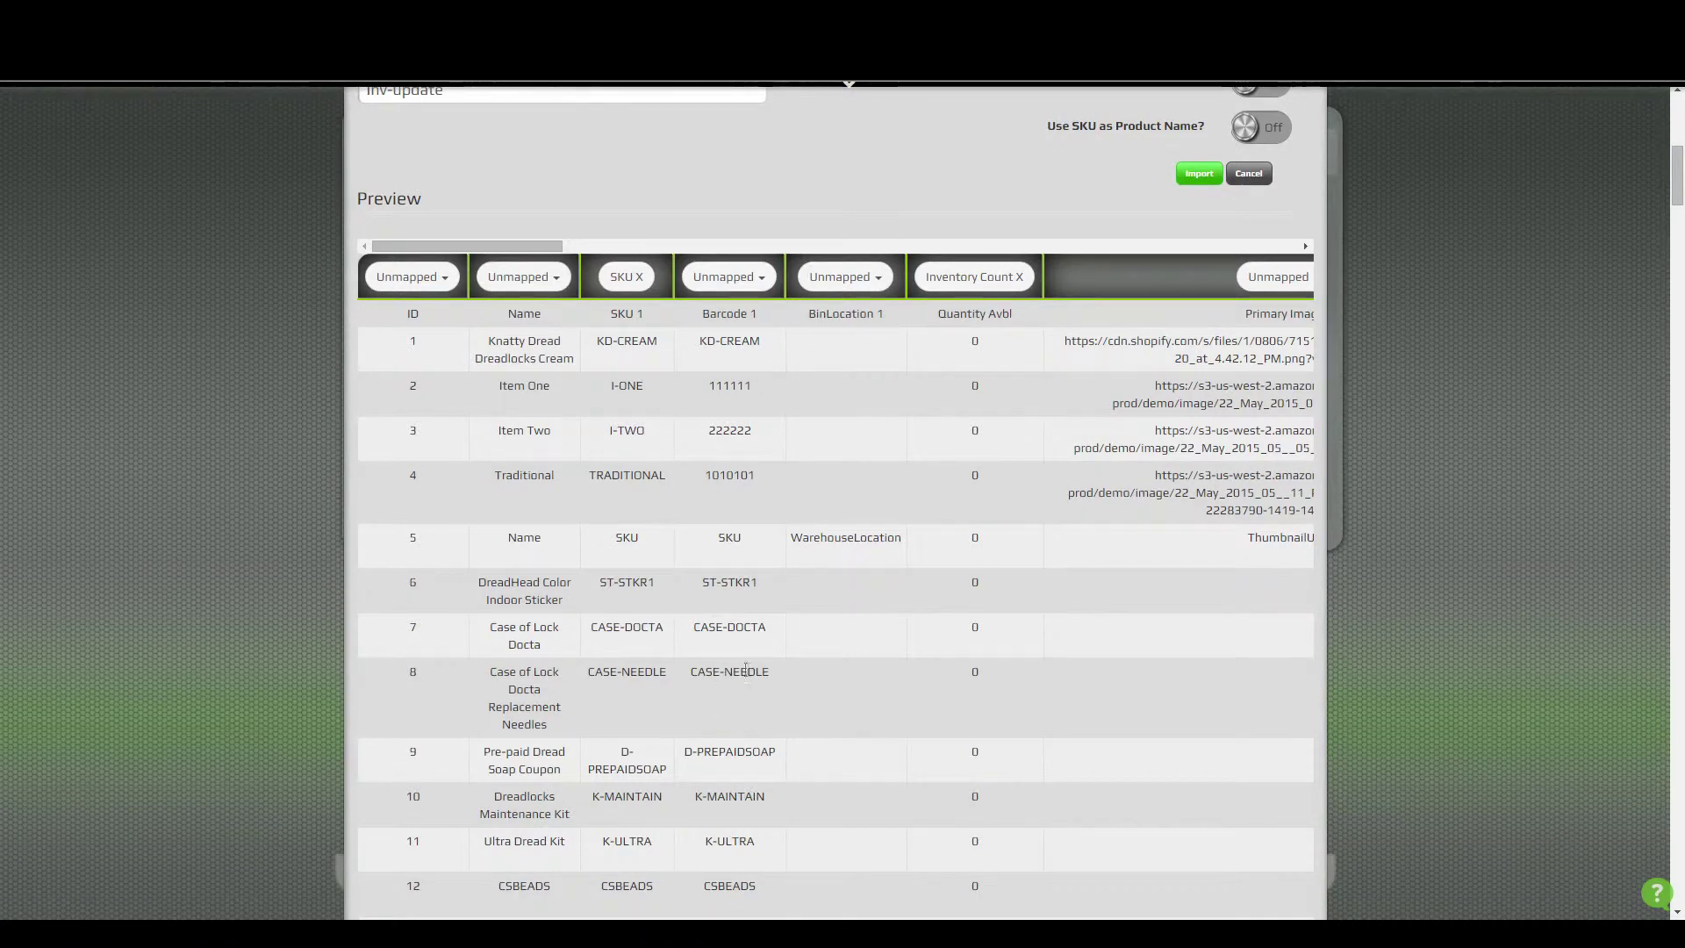
# - Remove the Secondary Barcode mapping from Barcode 1, then run the import, updating 594 products
pyautogui.click(762, 277)
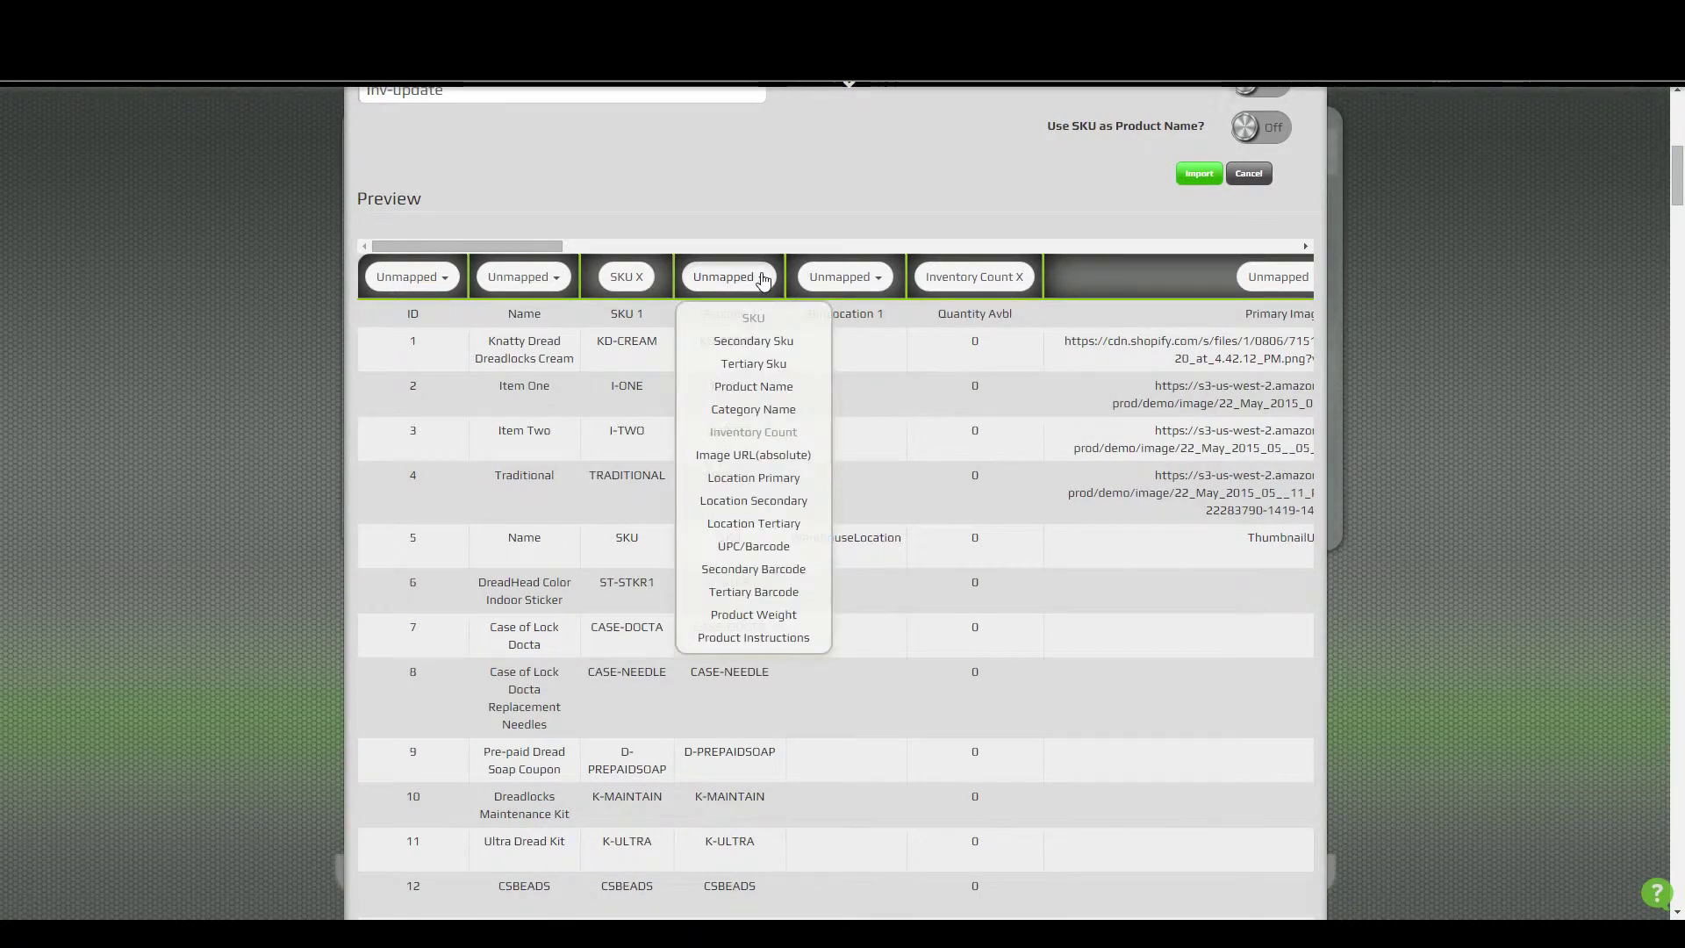
pyautogui.click(771, 565)
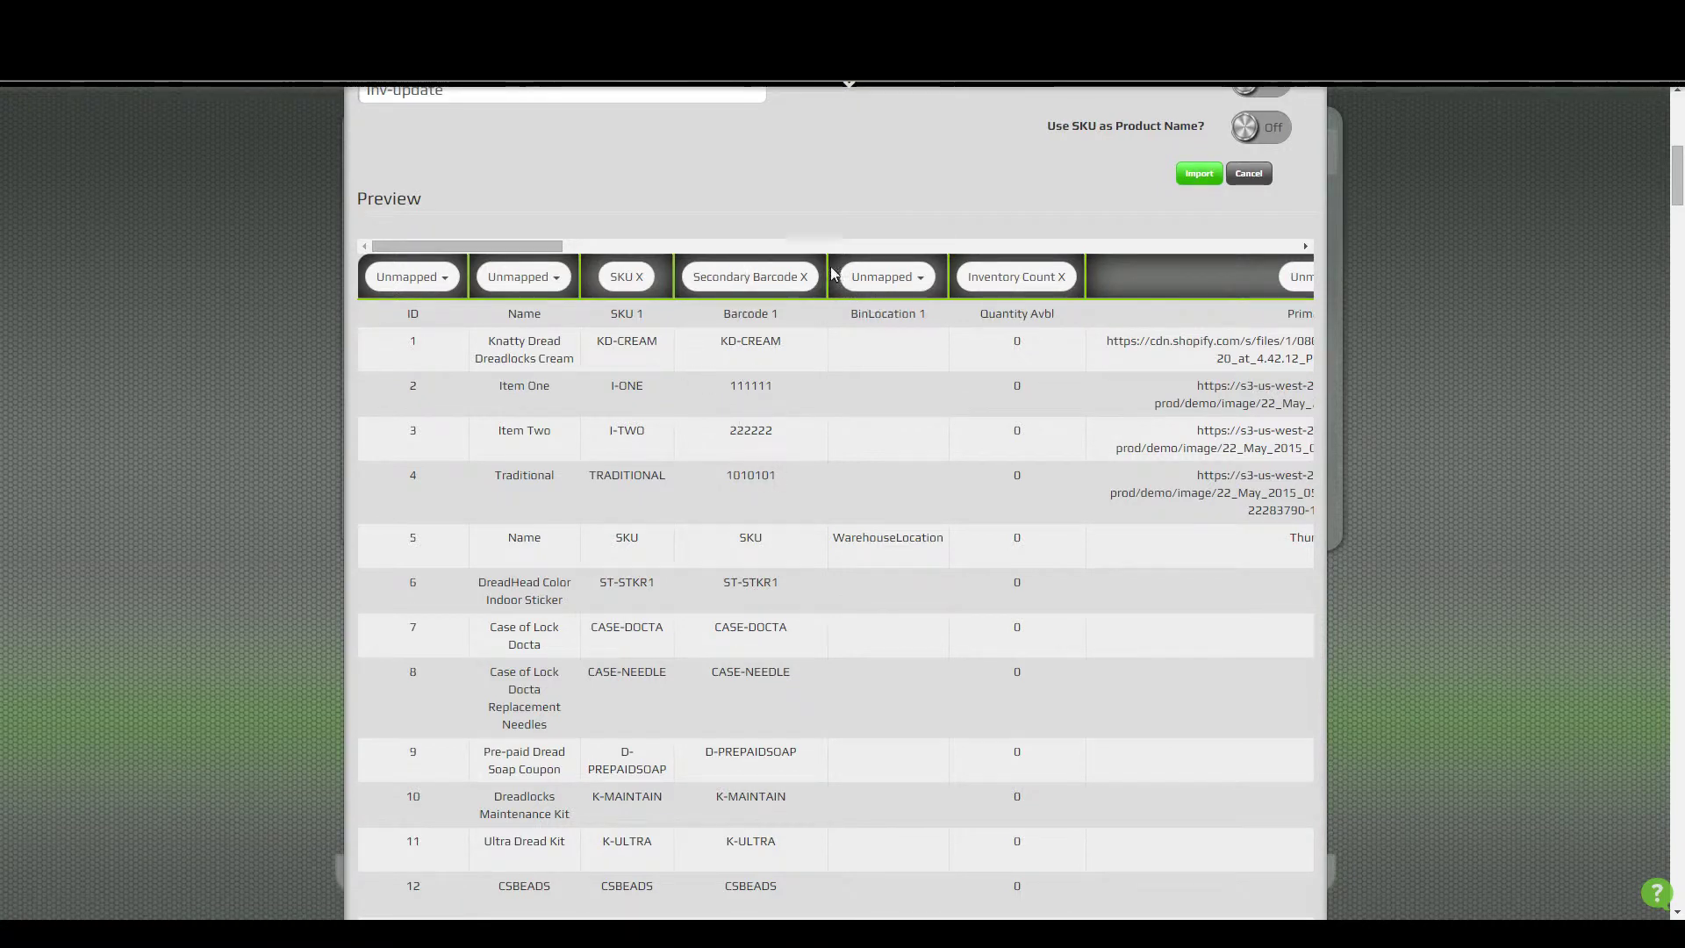
pyautogui.click(806, 277)
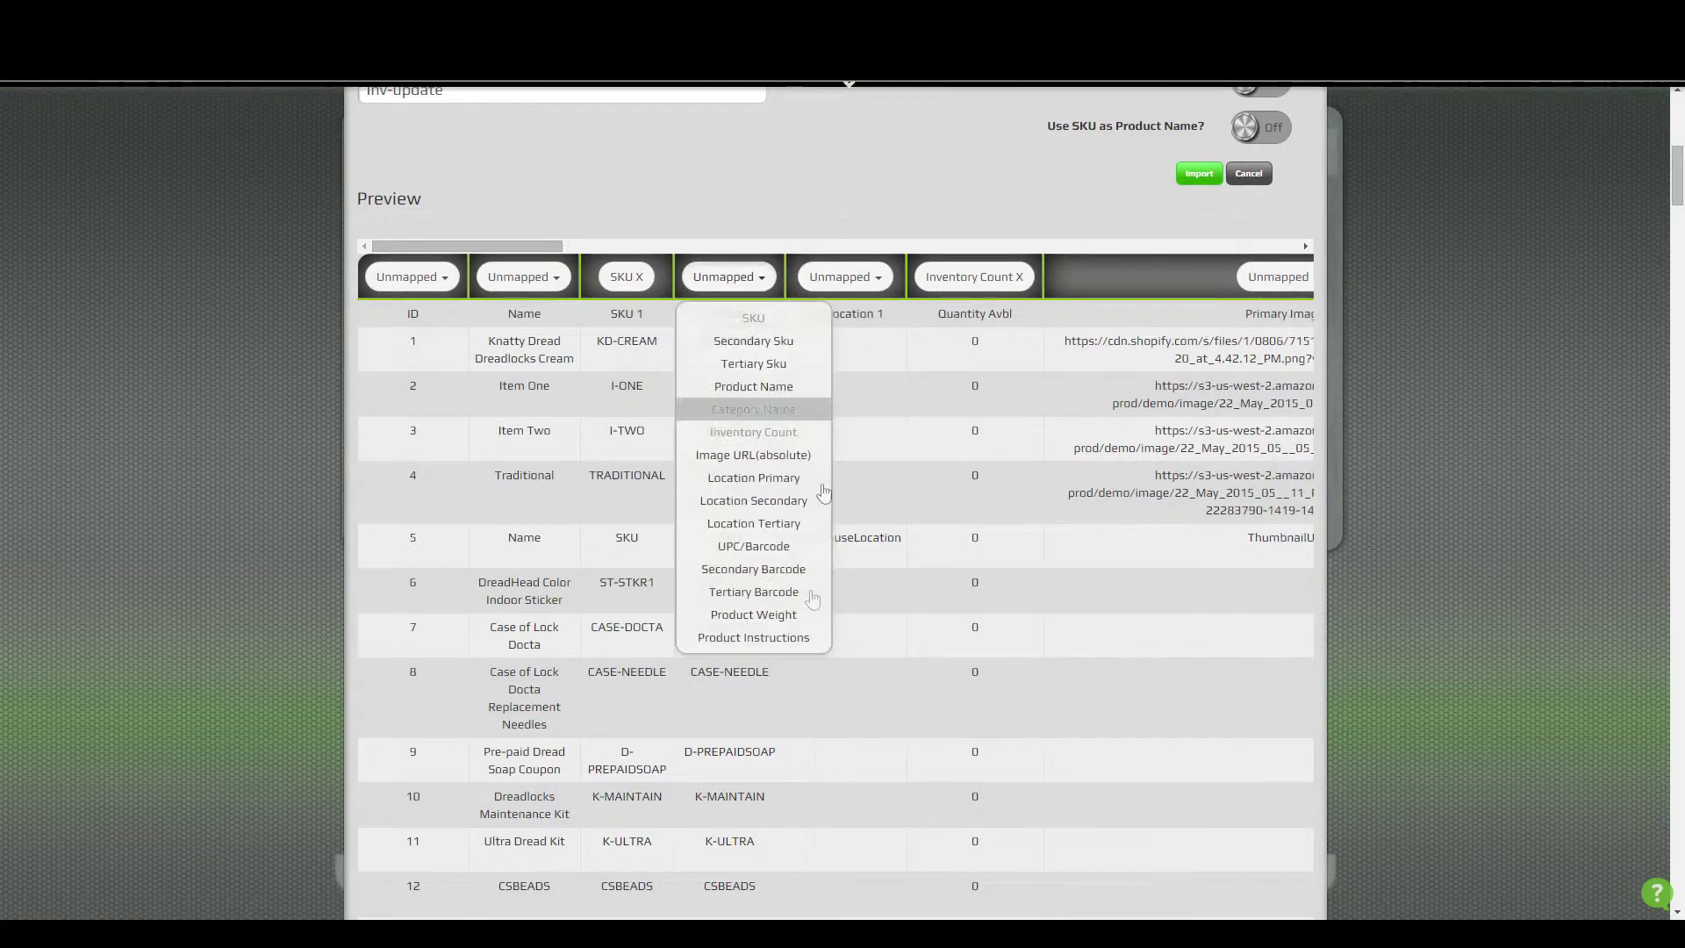
pyautogui.click(972, 192)
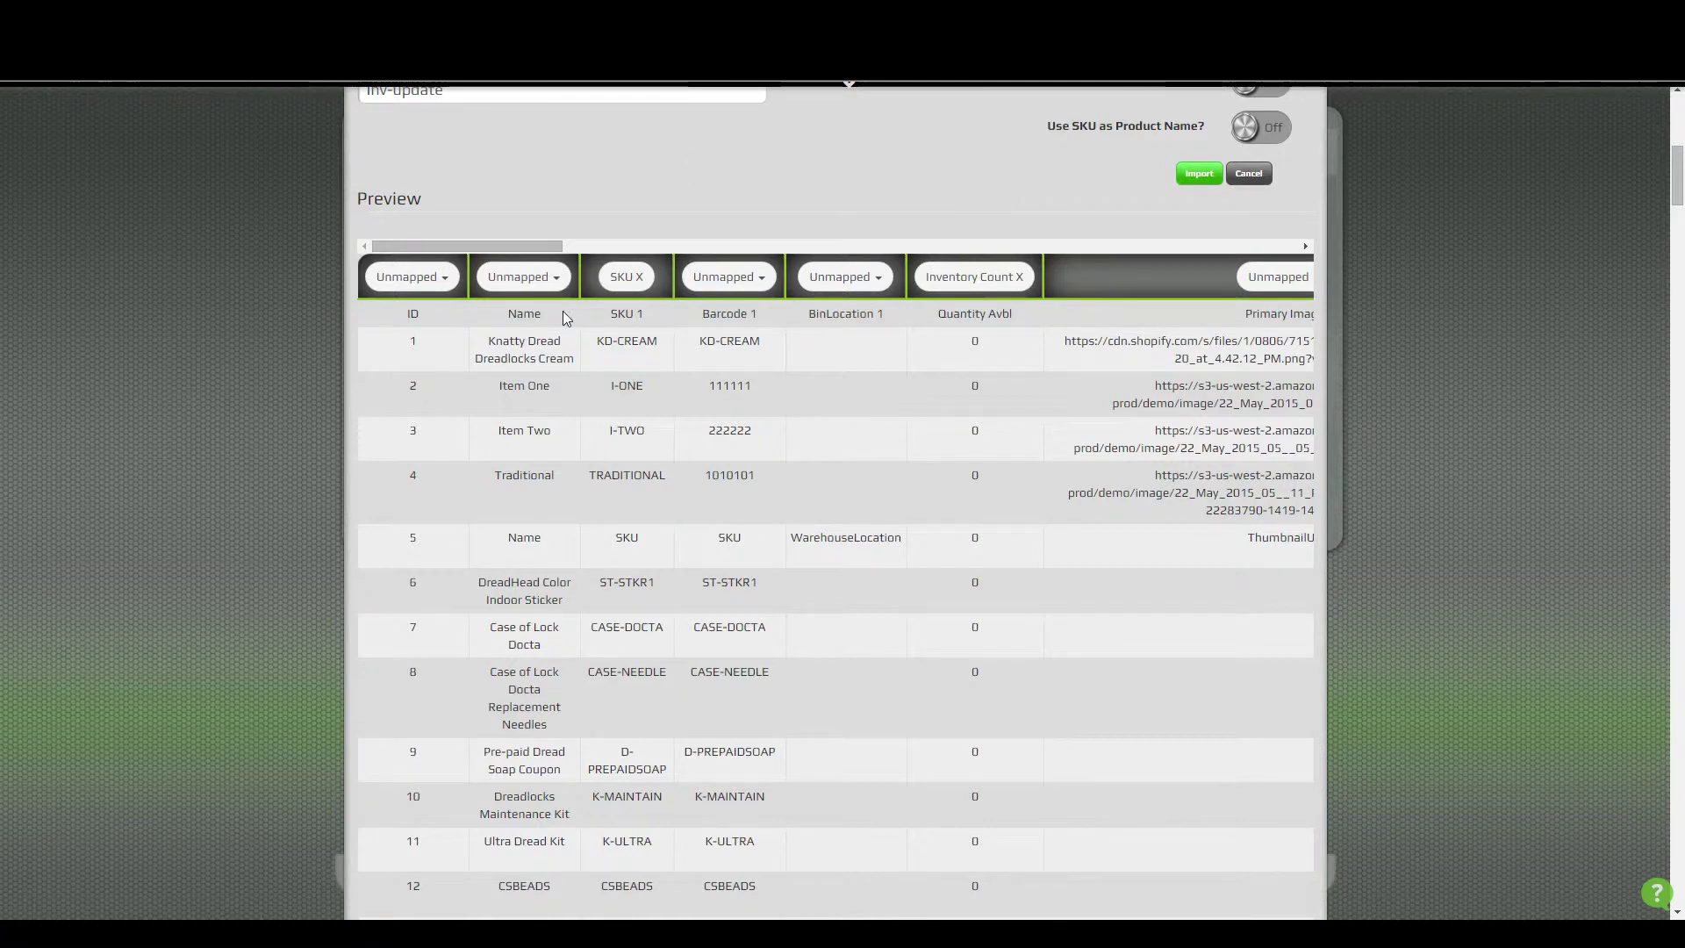
pyautogui.click(1200, 179)
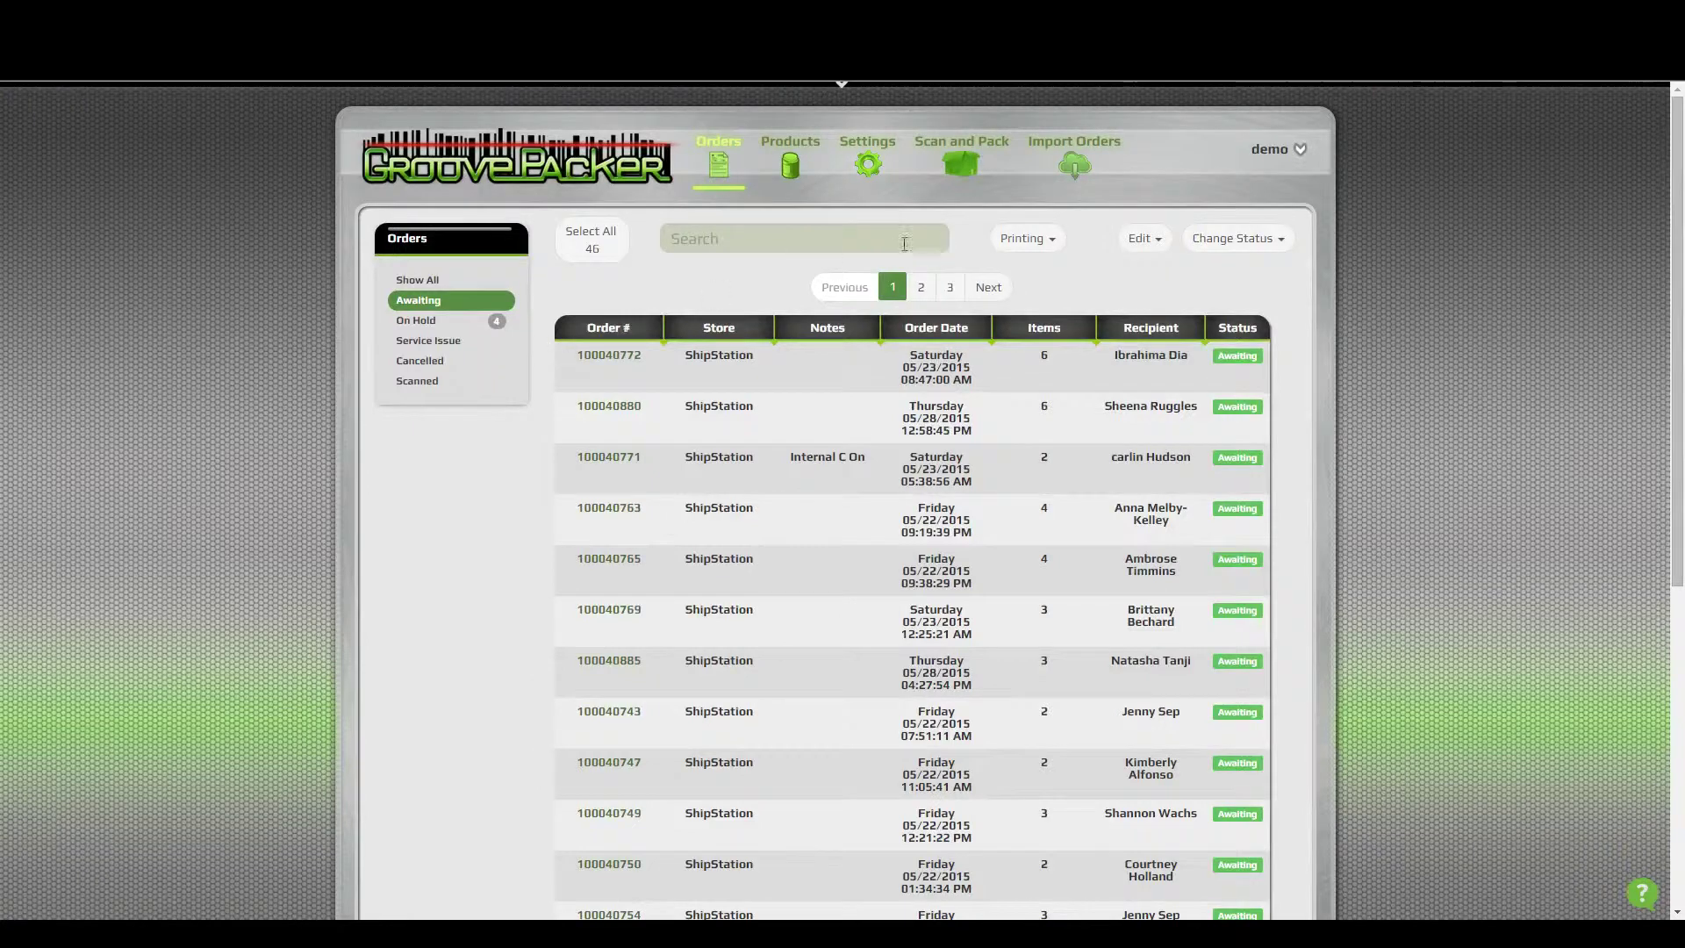
# - Return via Products and the store list to the CSV store's Product Import section
pyautogui.click(793, 174)
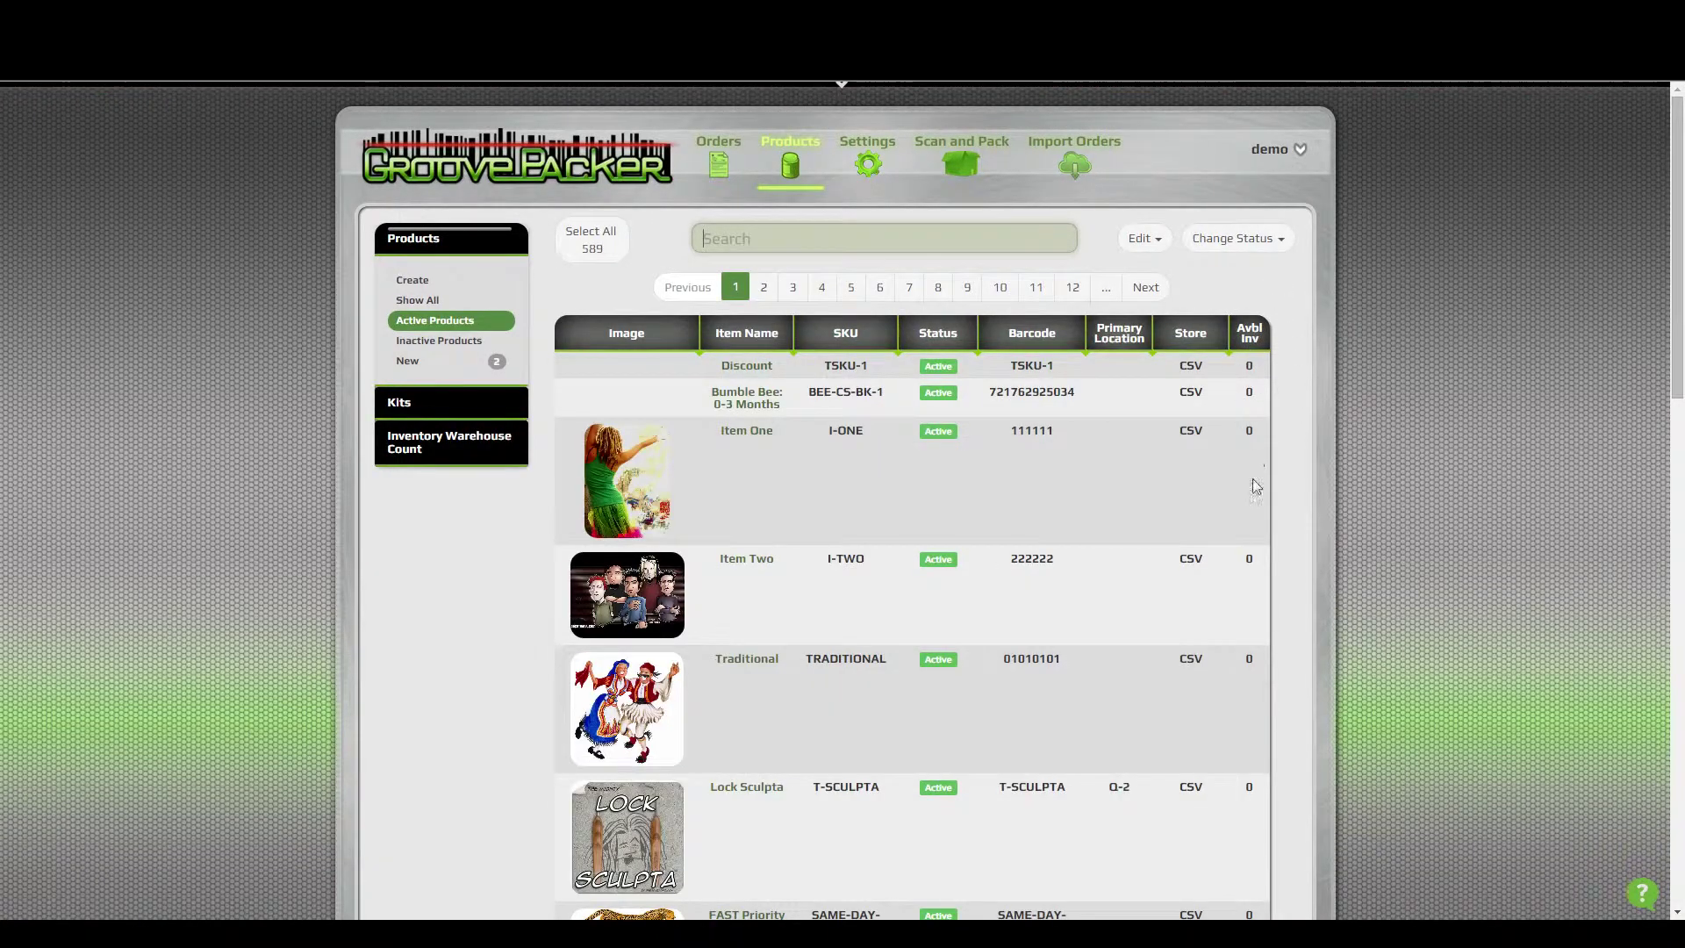
pyautogui.click(869, 165)
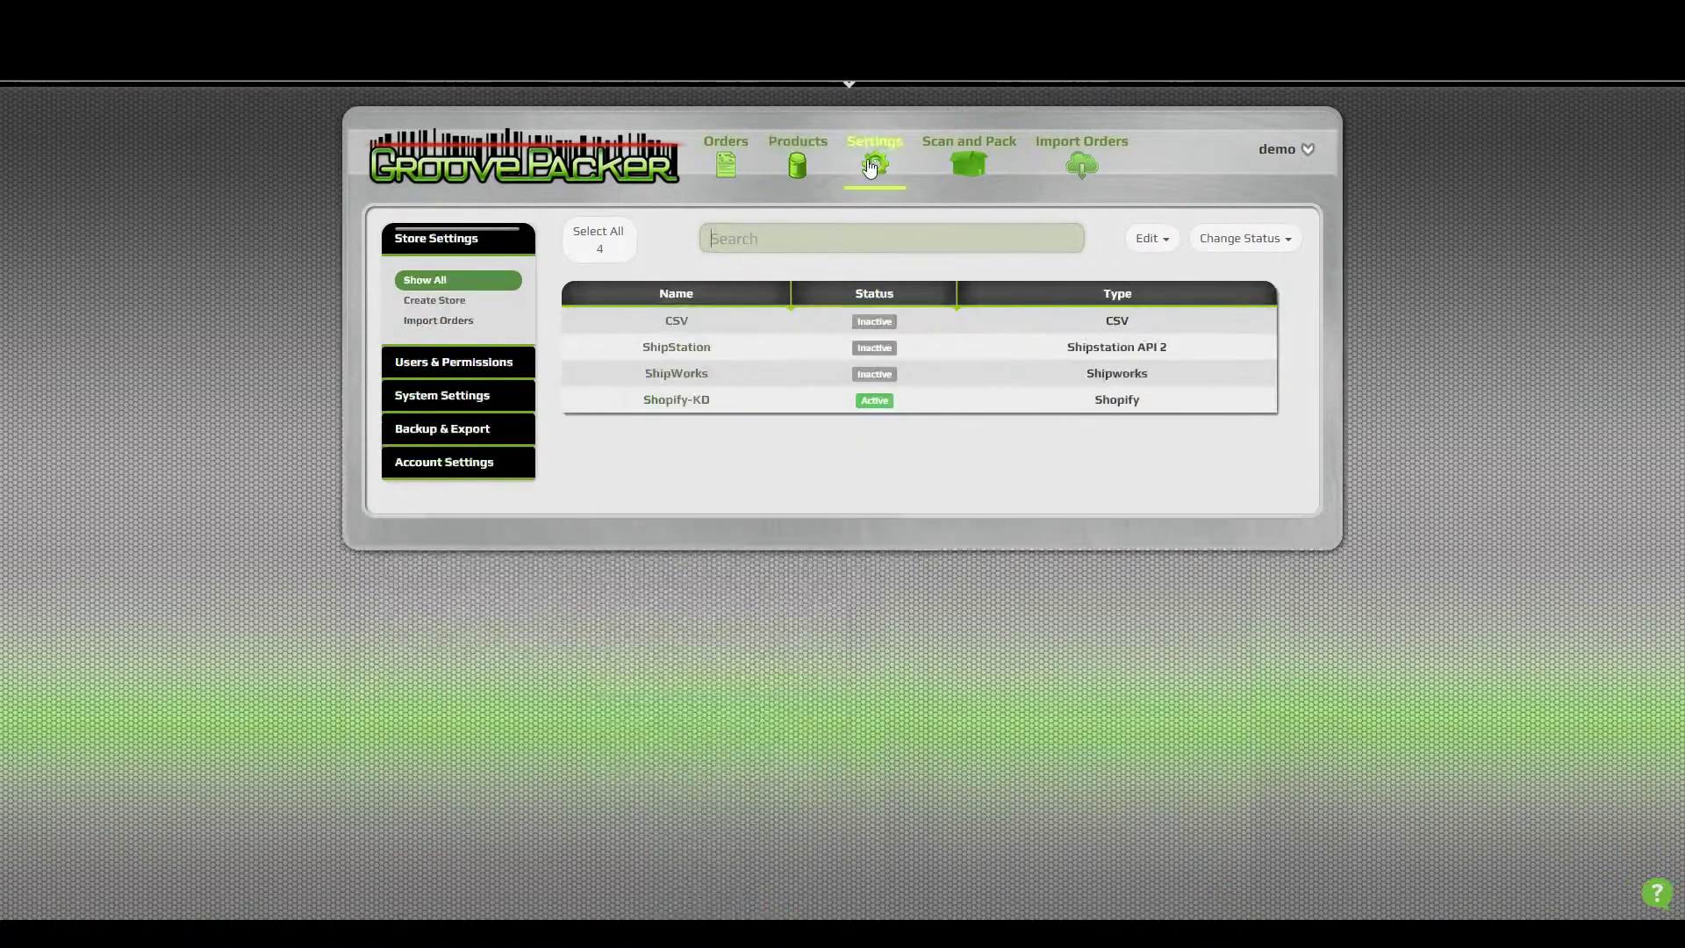
pyautogui.click(677, 320)
pyautogui.scroll(-4, 831, 654)
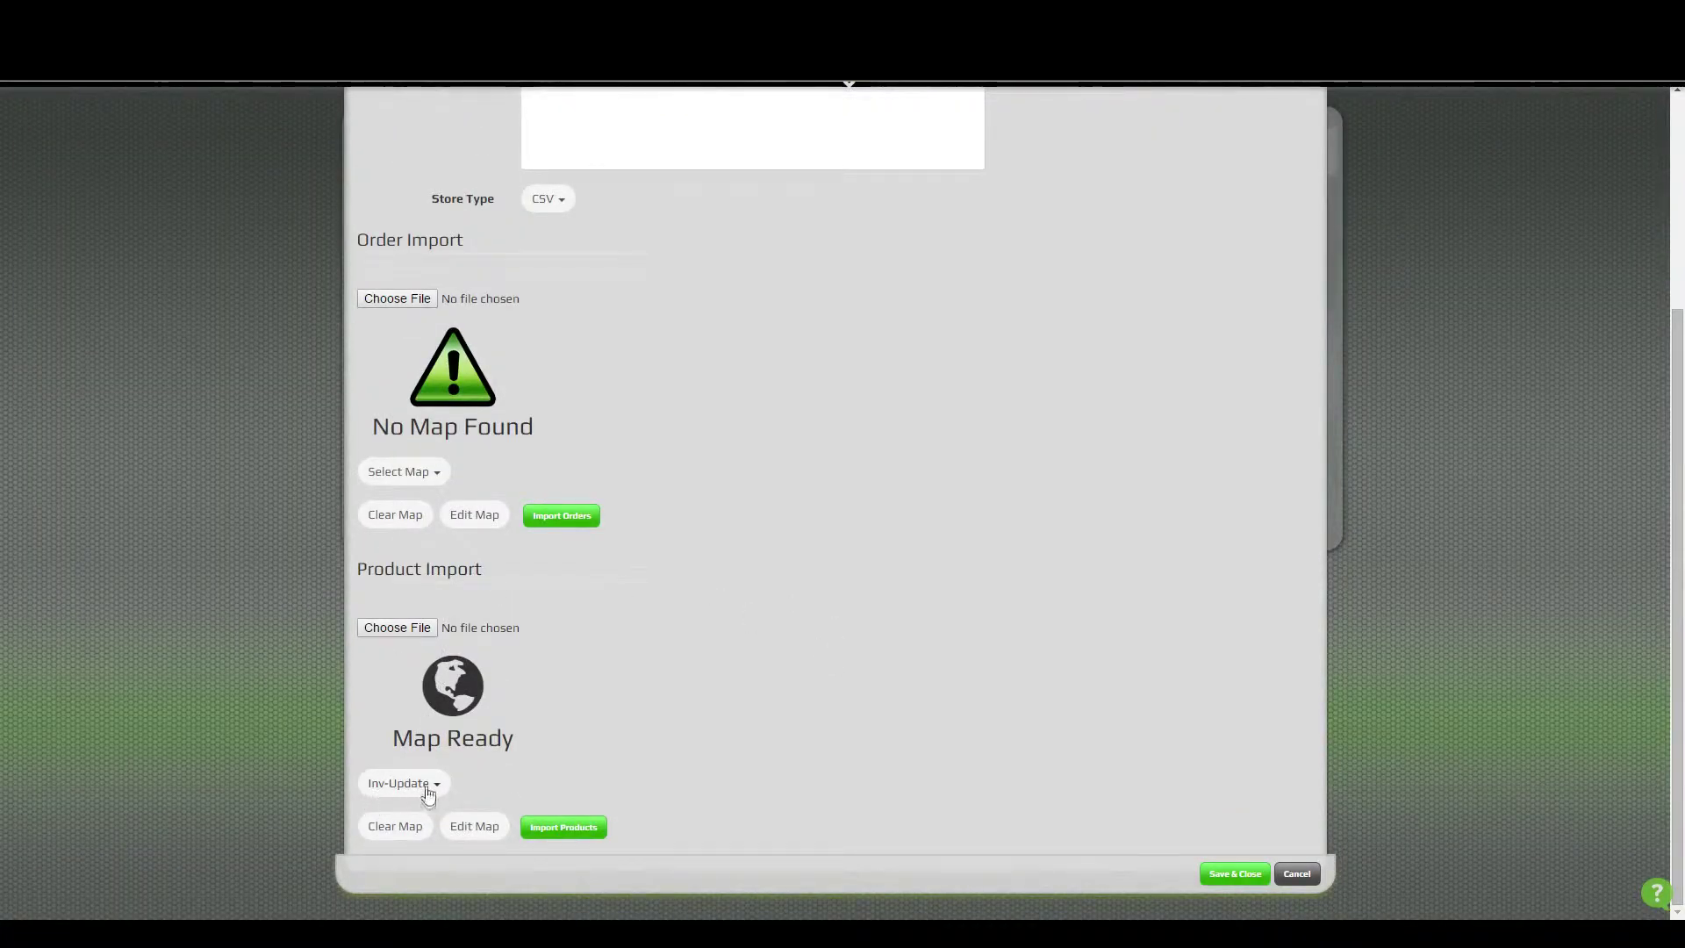
# - Import products_modified.csv with the Inv-Update map and view the resulting products list
pyautogui.click(428, 792)
pyautogui.click(441, 839)
pyautogui.click(397, 627)
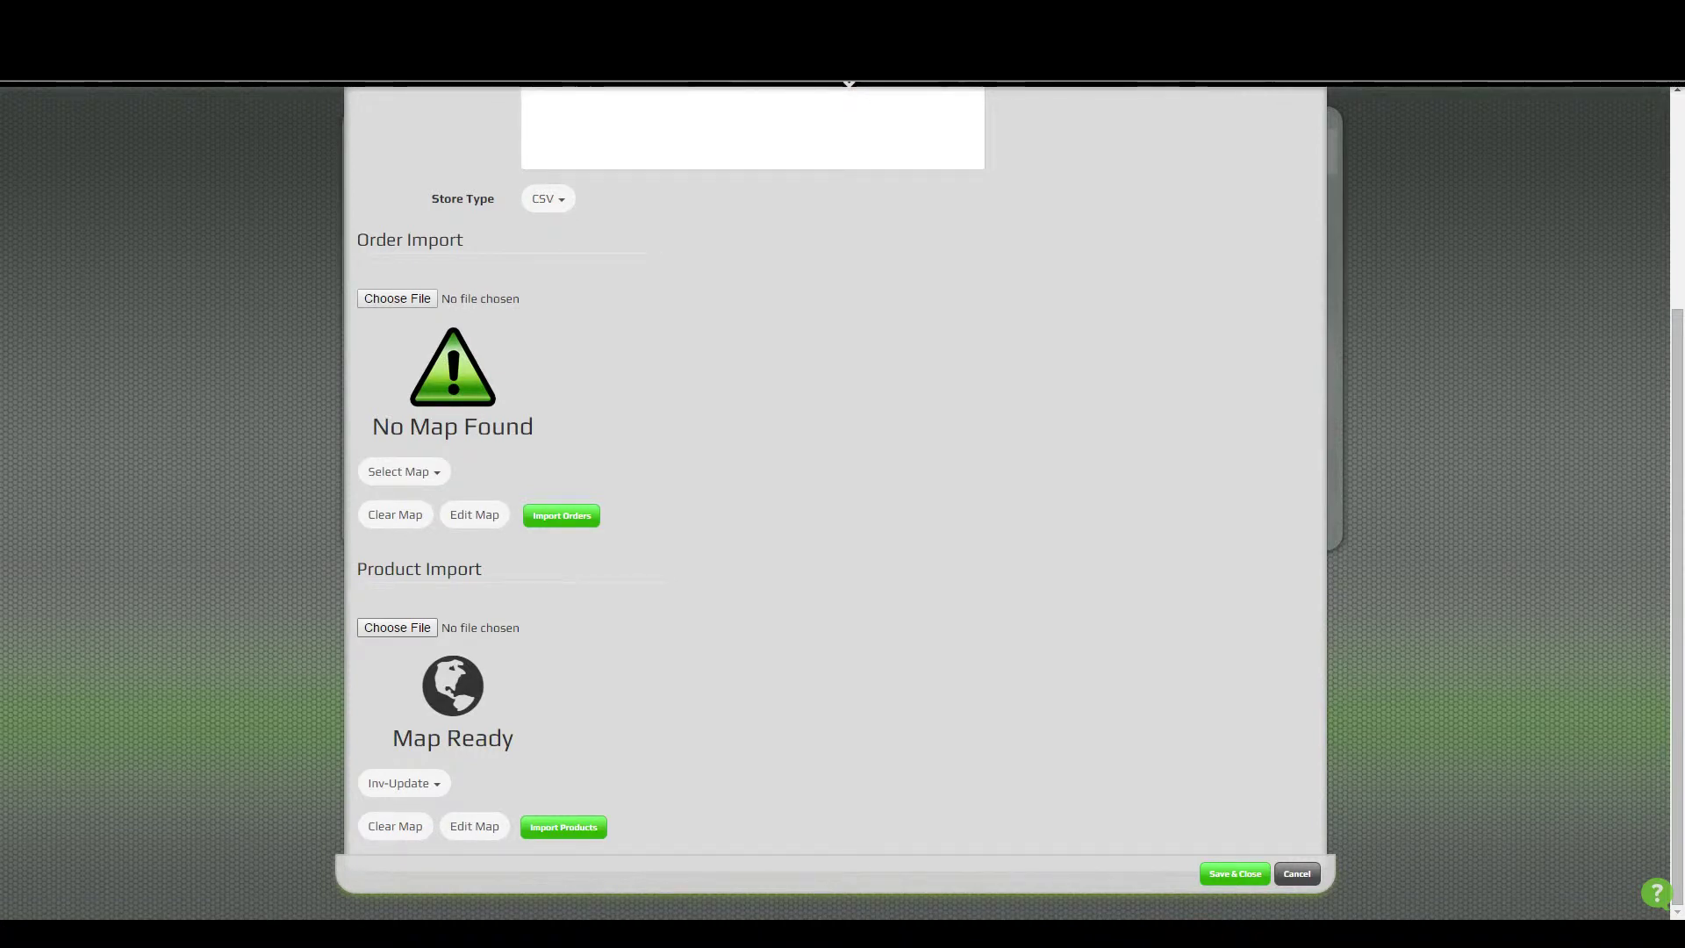
pyautogui.click(982, 692)
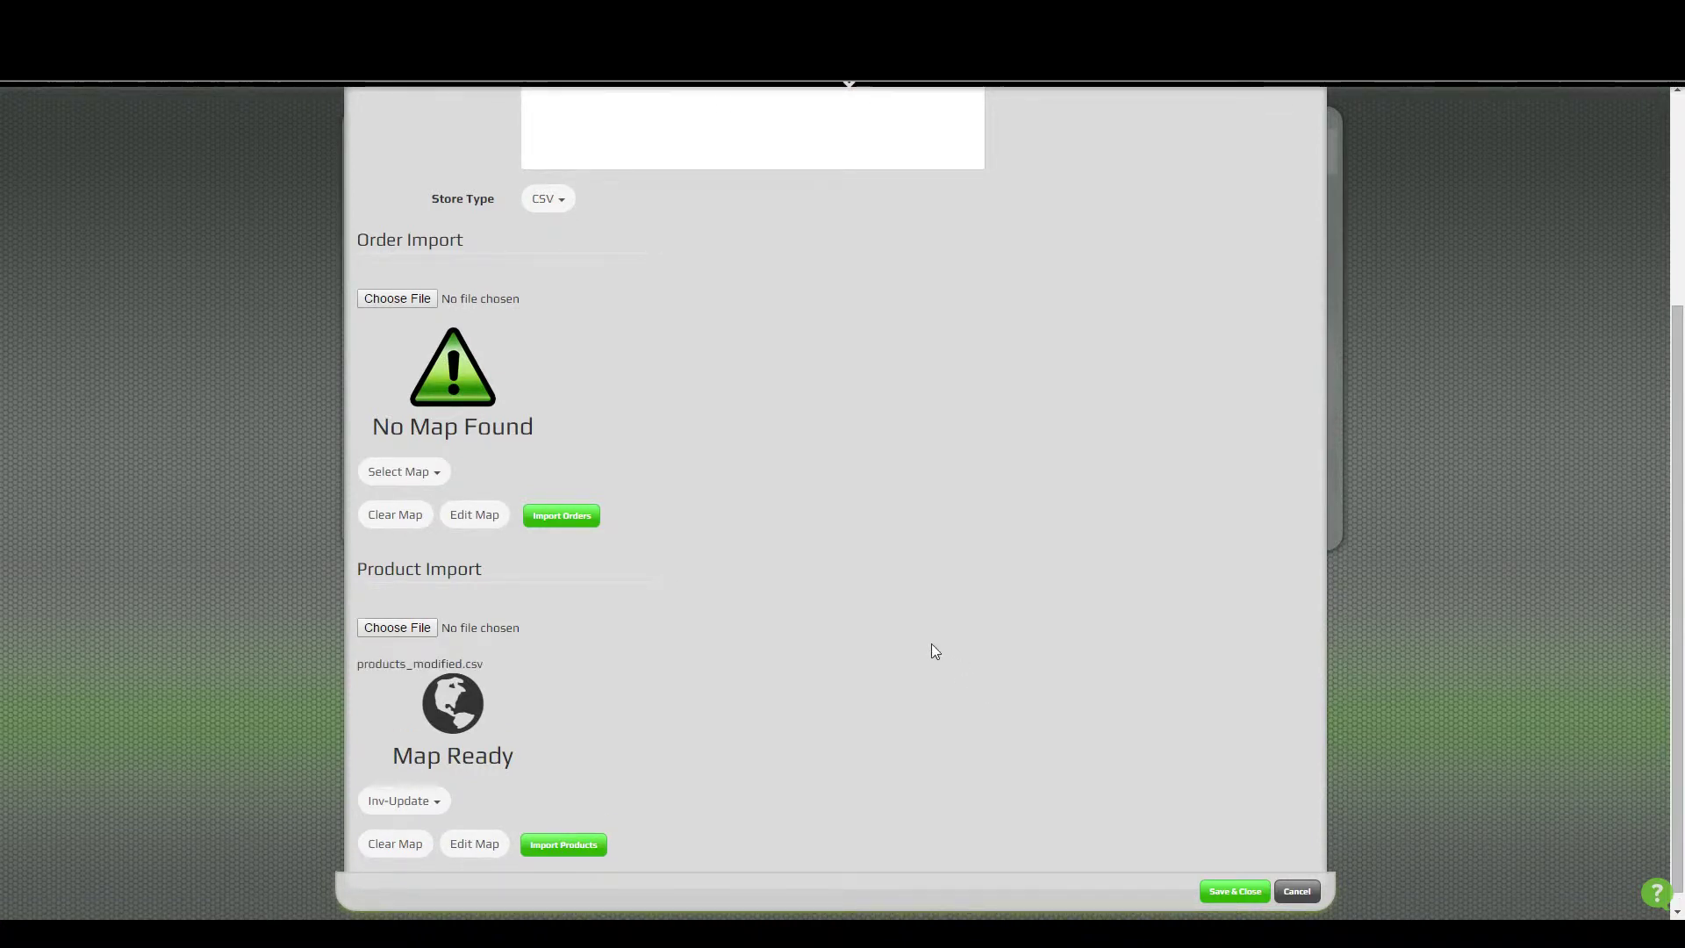
pyautogui.click(569, 828)
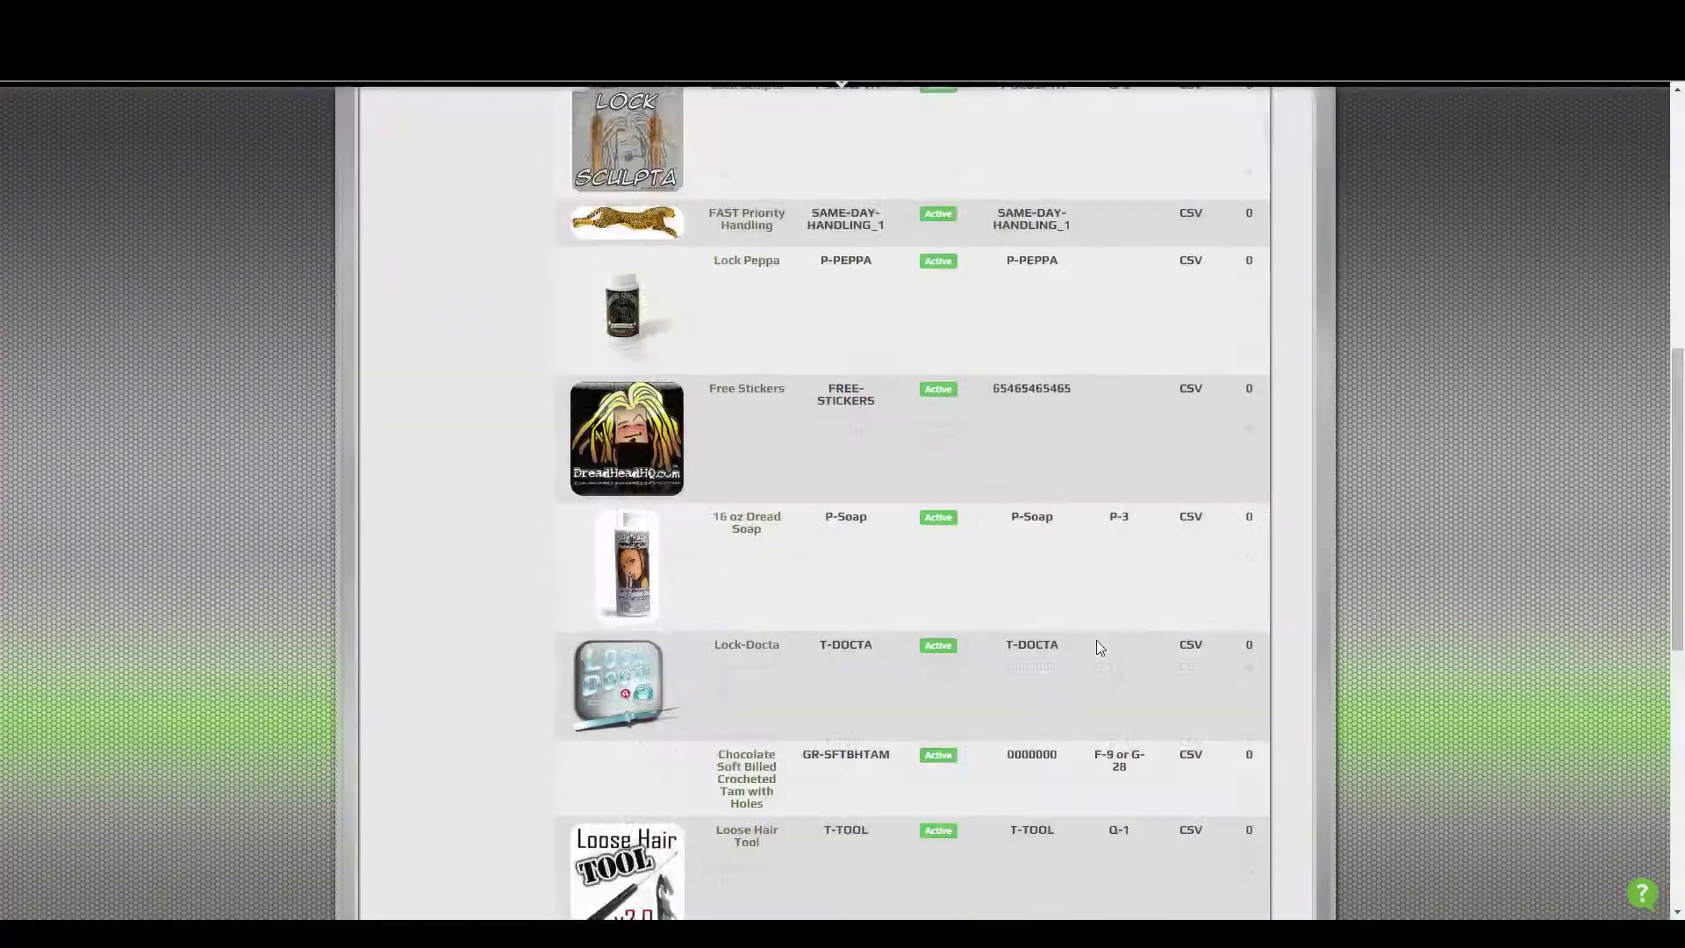
pyautogui.scroll(-5, 1097, 639)
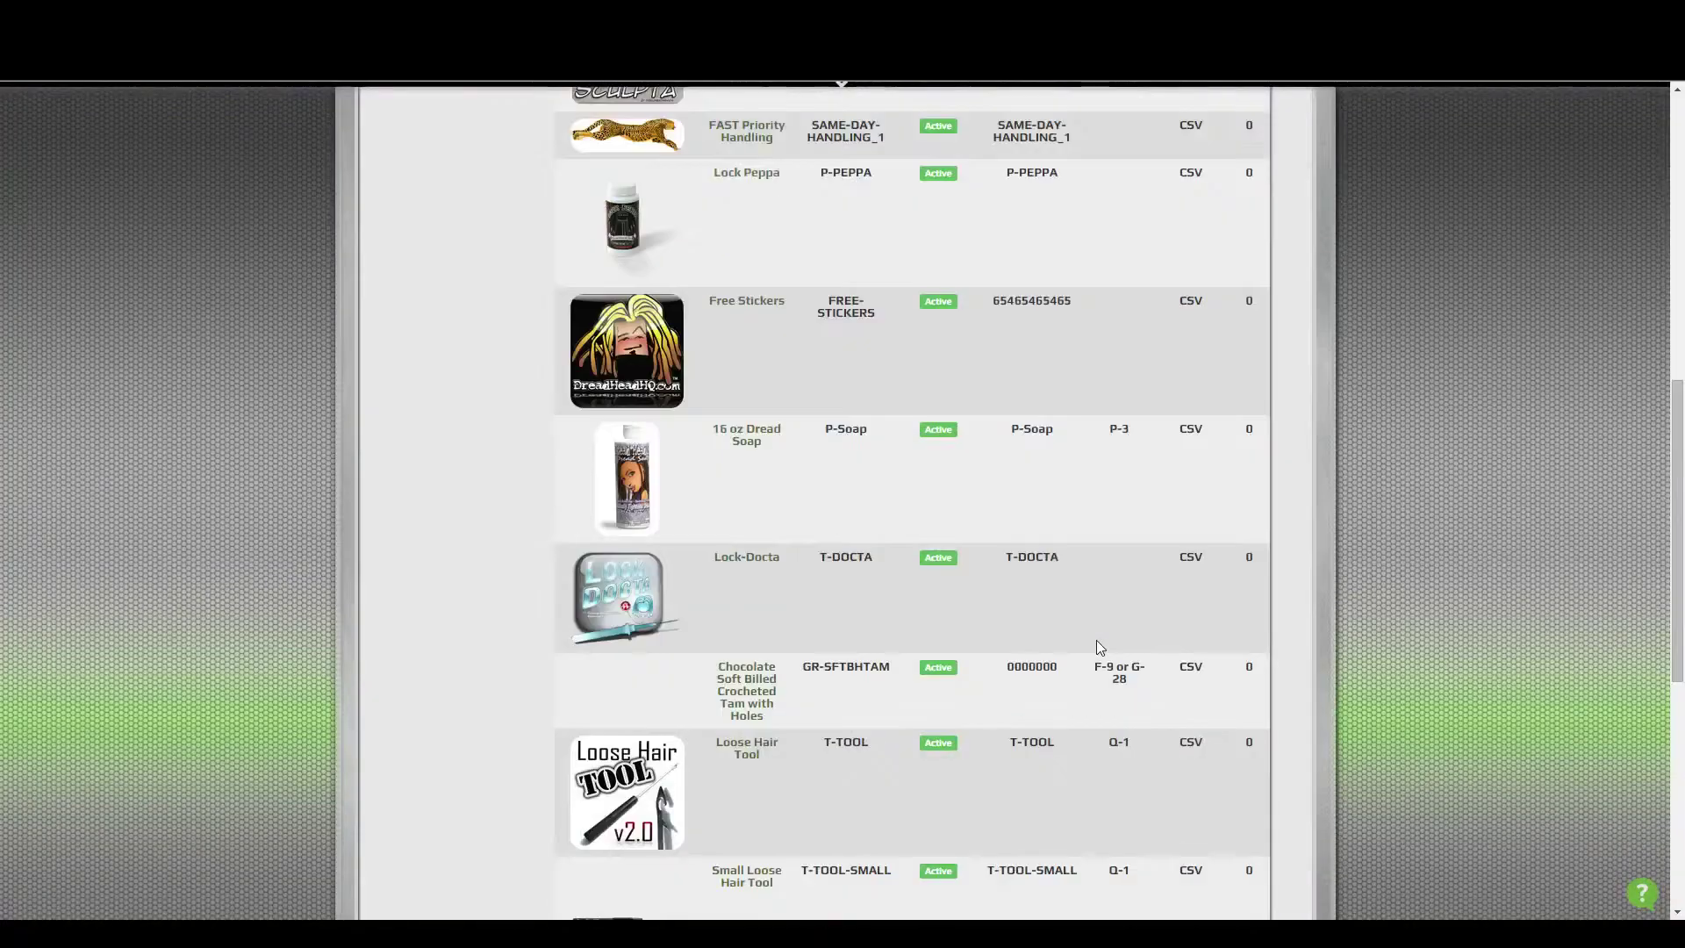